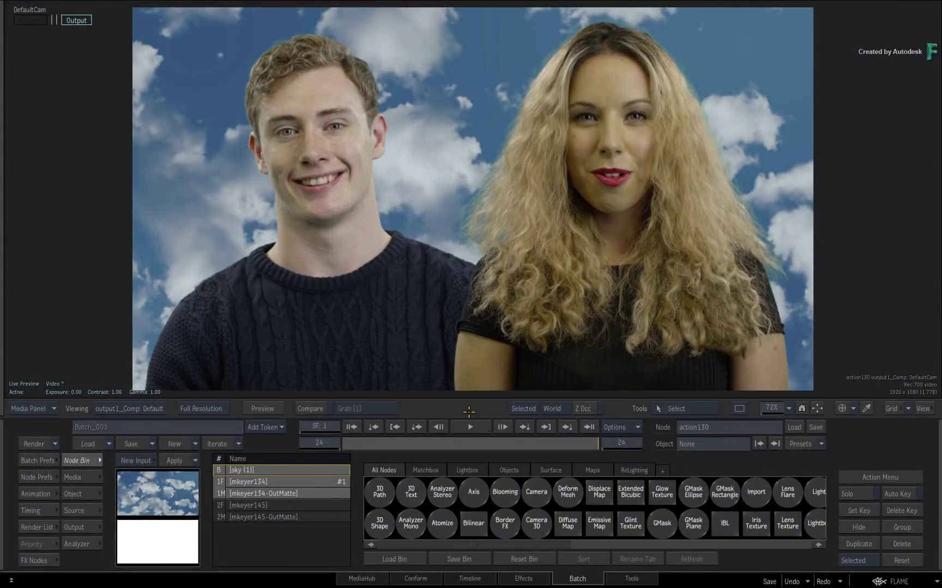
# Review the two keyed people composited over the sky and the batch schematic that feeds the Action node
pyautogui.press('F2')
pyautogui.press('F4')
pyautogui.press('F2')
pyautogui.press('F4')
pyautogui.moveTo(586, 445); pyautogui.dragTo(733, 447)
pyautogui.moveTo(593, 443); pyautogui.dragTo(645, 437)
pyautogui.moveTo(1, 493)
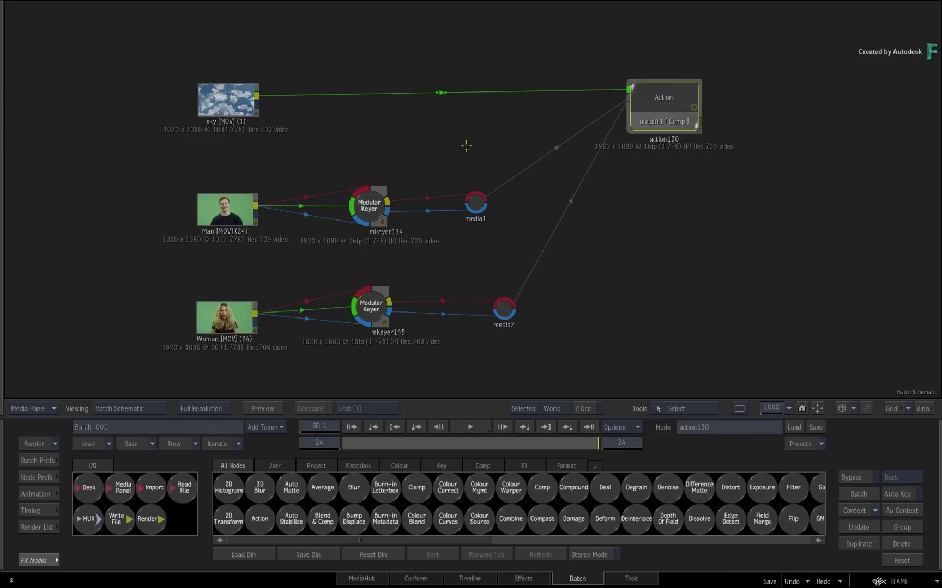
# Check the Action node's composite from the first frame, scrub through it and return to the batch schematic
pyautogui.click(351, 426)
pyautogui.moveTo(667, 90); pyautogui.dragTo(666, 103)
pyautogui.doubleClick(665, 102)
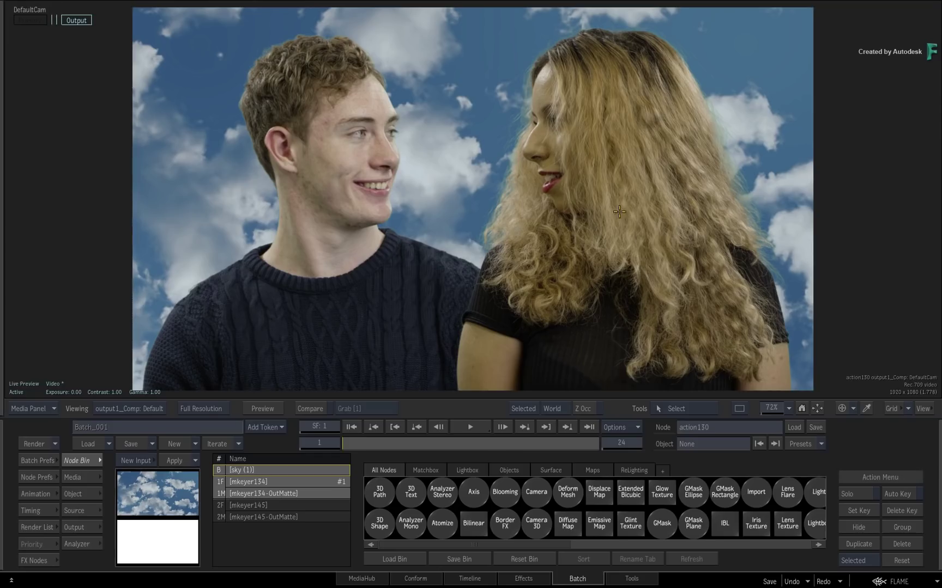
pyautogui.moveTo(356, 443); pyautogui.dragTo(370, 422)
pyautogui.press('Escape')
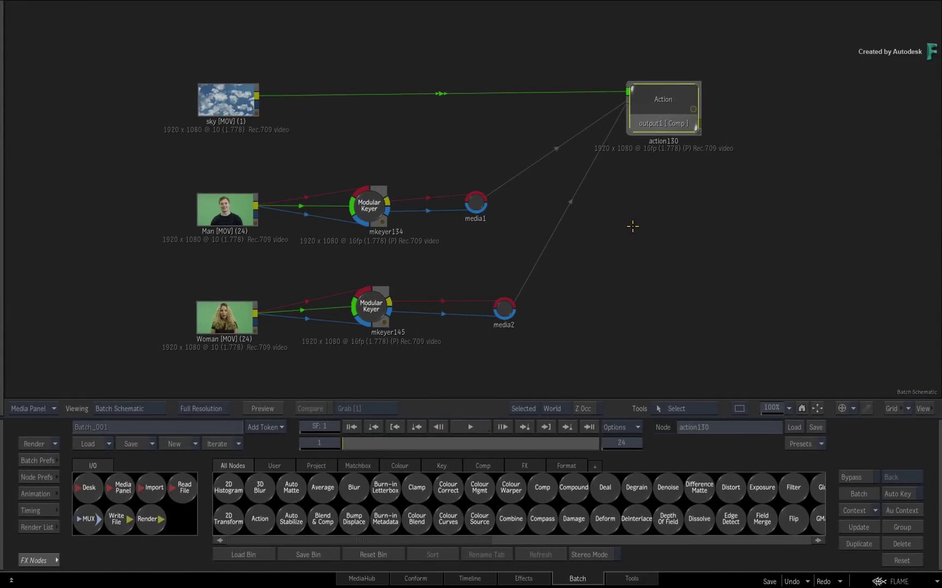
# Open the Action node and hide the man's image1 layer, with the composite at frame 1
pyautogui.doubleClick(661, 97)
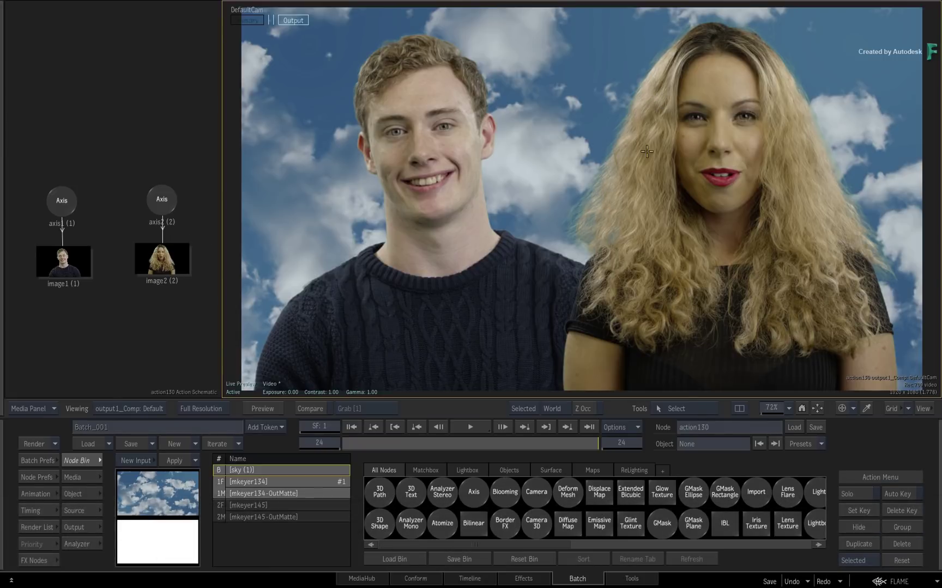
pyautogui.click(568, 428)
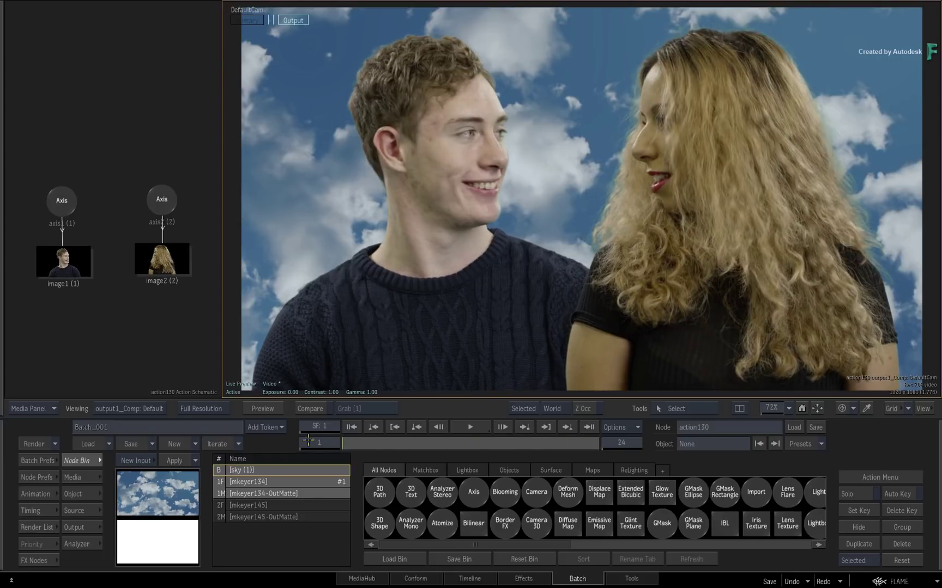
pyautogui.moveTo(683, 448); pyautogui.dragTo(222, 445)
pyautogui.click(73, 273)
pyautogui.press('h')
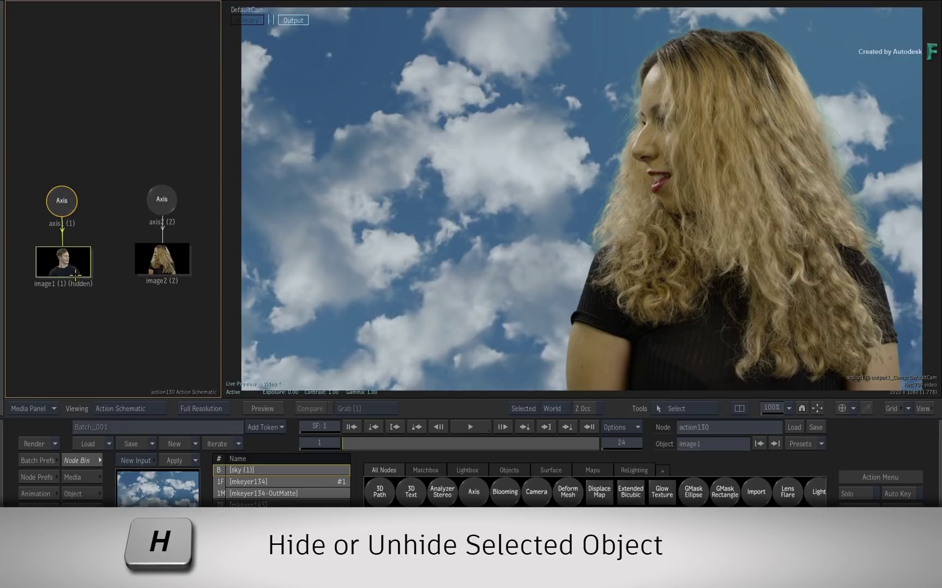
# Add a Light Wrap to the woman's image2 layer and place its Material node below the image node
pyautogui.click(538, 310)
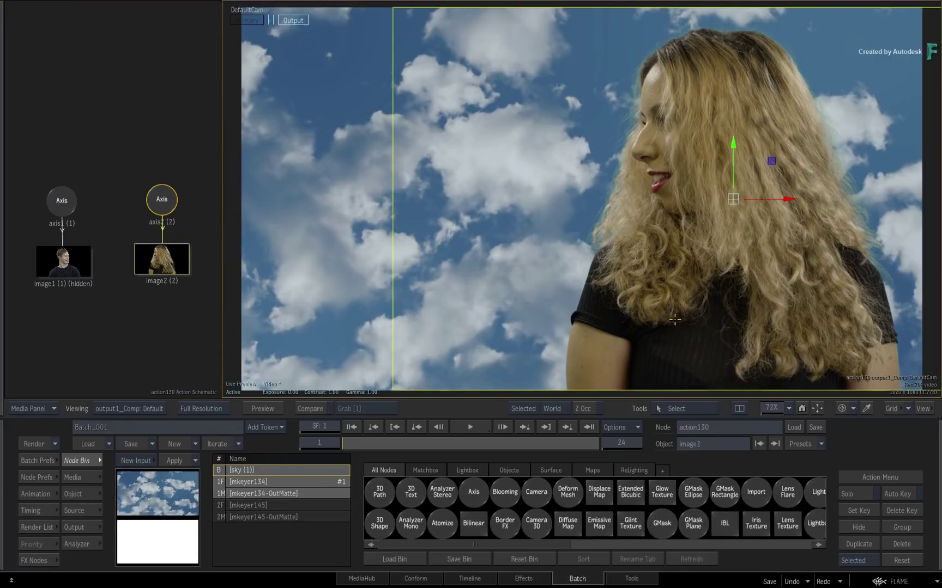
pyautogui.click(788, 408)
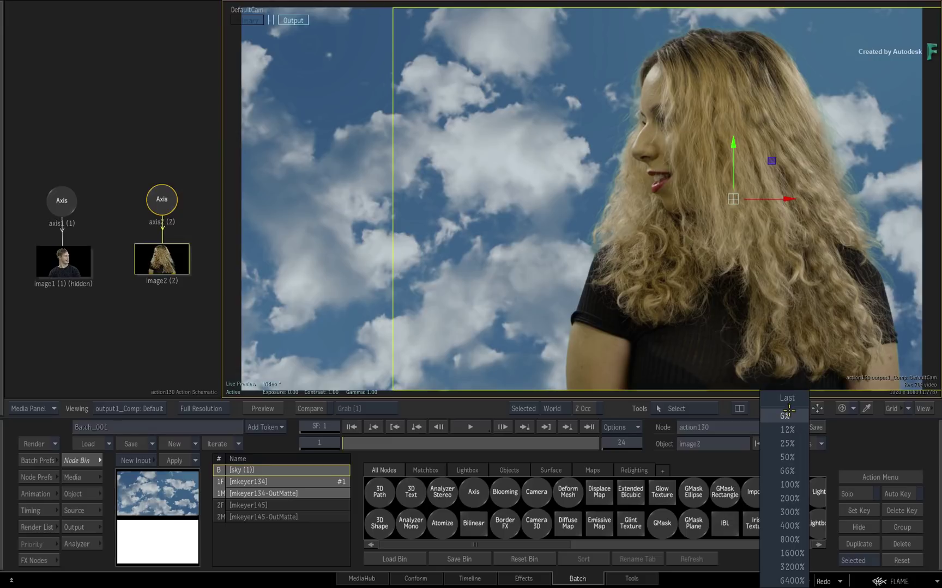
pyautogui.click(787, 509)
pyautogui.moveTo(658, 336); pyautogui.dragTo(711, 195)
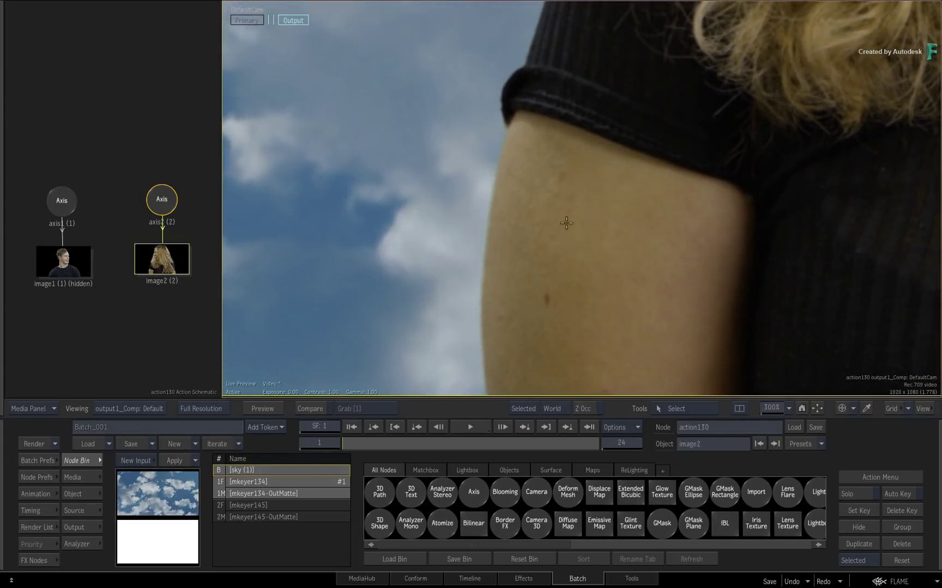
pyautogui.moveTo(139, 349); pyautogui.dragTo(56, 298)
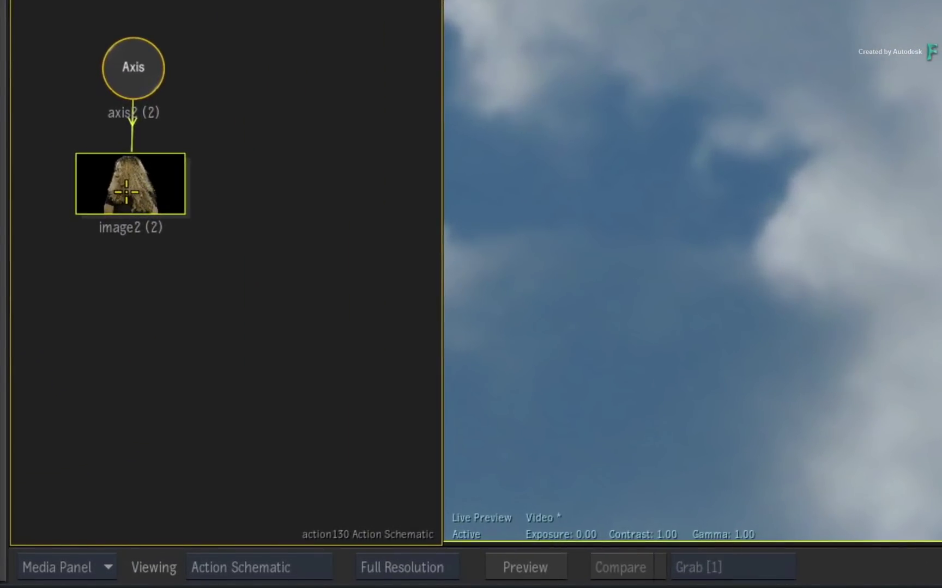
pyautogui.rightClick(126, 196)
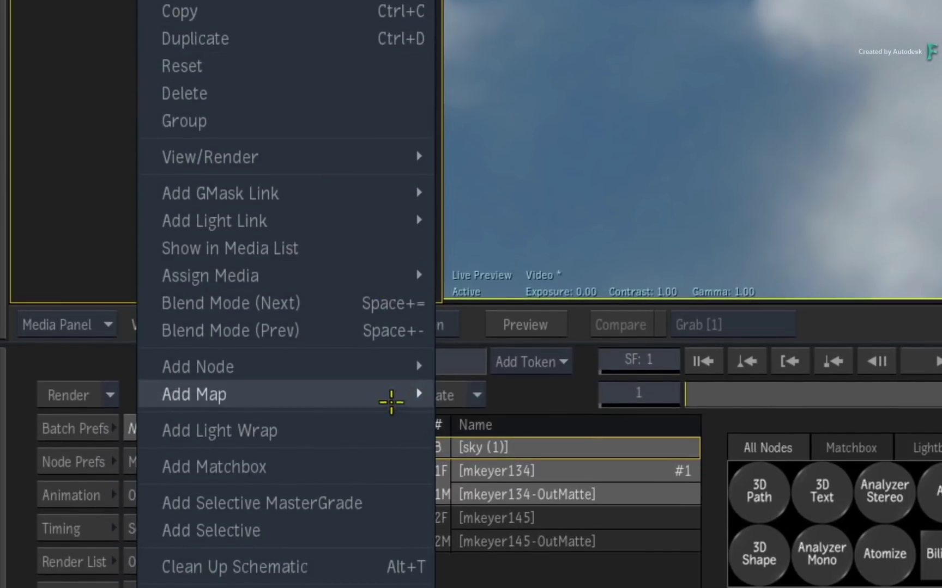
pyautogui.click(351, 430)
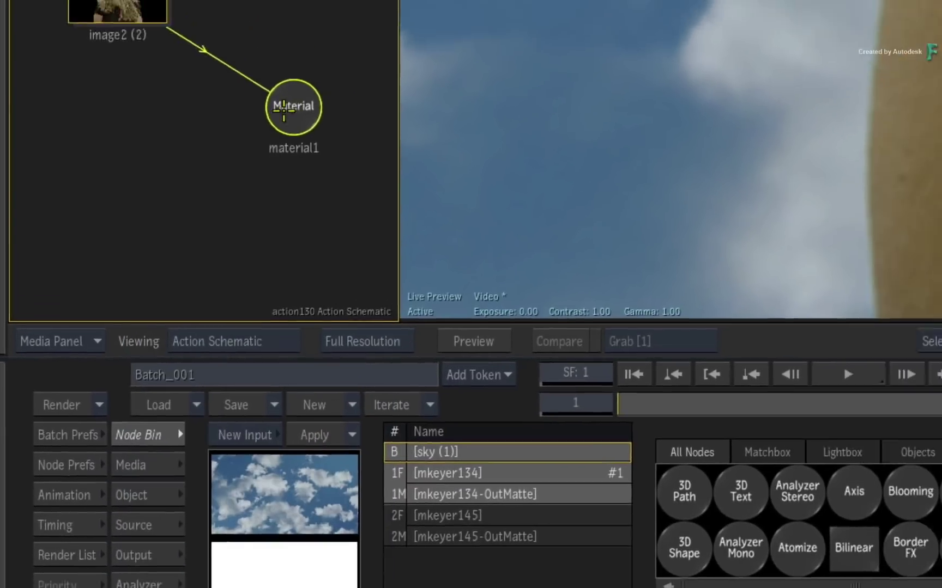
pyautogui.moveTo(319, 68); pyautogui.dragTo(131, 76)
pyautogui.moveTo(65, 284); pyautogui.dragTo(66, 286)
pyautogui.moveTo(124, 296); pyautogui.dragTo(217, 288)
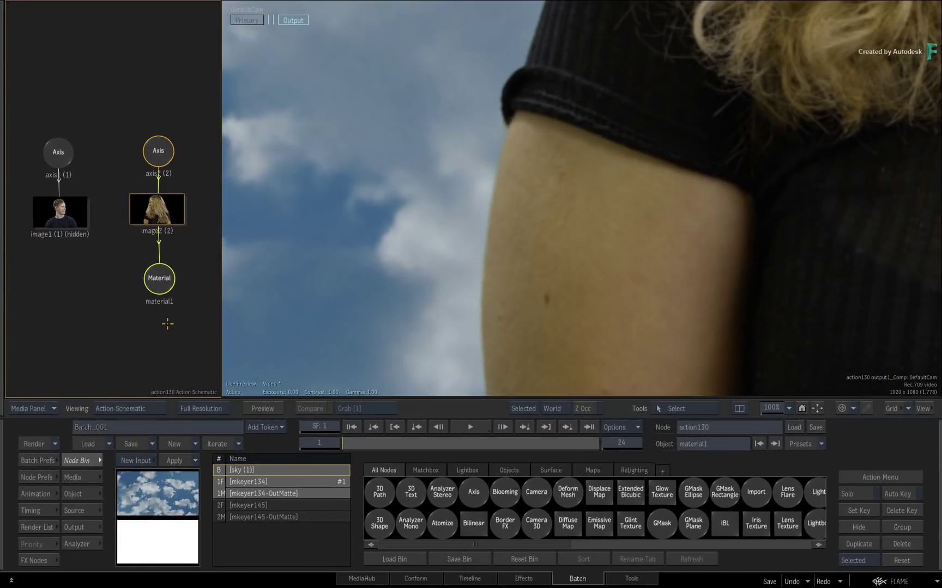
# Open the Material node's Light Wrap settings and activate the light wrap
pyautogui.moveTo(151, 278); pyautogui.dragTo(153, 279)
pyautogui.doubleClick(153, 278)
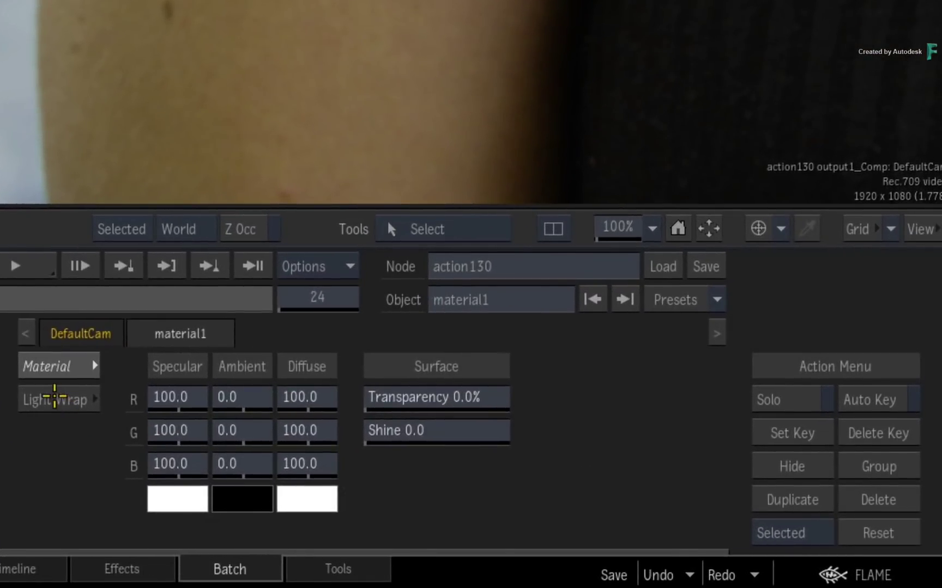
pyautogui.click(57, 399)
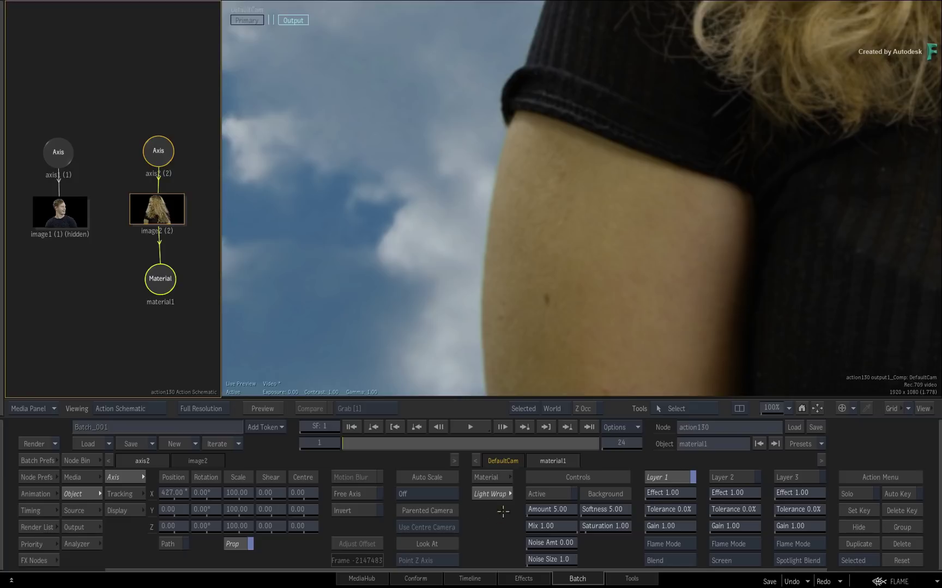
pyautogui.click(550, 493)
# Compare the woman's edges at high magnification with the default light wrap on and off
pyautogui.moveTo(574, 148); pyautogui.dragTo(497, 417)
pyautogui.click(561, 492)
pyautogui.click(561, 492)
pyautogui.click(561, 491)
pyautogui.click(561, 491)
pyautogui.click(562, 491)
pyautogui.click(562, 490)
pyautogui.moveTo(569, 194); pyautogui.dragTo(545, 377)
pyautogui.moveTo(687, 97); pyautogui.dragTo(509, 395)
pyautogui.moveTo(654, 183); pyautogui.dragTo(427, 292)
pyautogui.click(566, 497)
pyautogui.click(567, 497)
# Set the light wrap's Amount to 50 while viewing the woman's arm
pyautogui.moveTo(534, 353); pyautogui.dragTo(594, 11)
pyautogui.moveTo(457, 384); pyautogui.dragTo(622, 134)
pyautogui.click(566, 511)
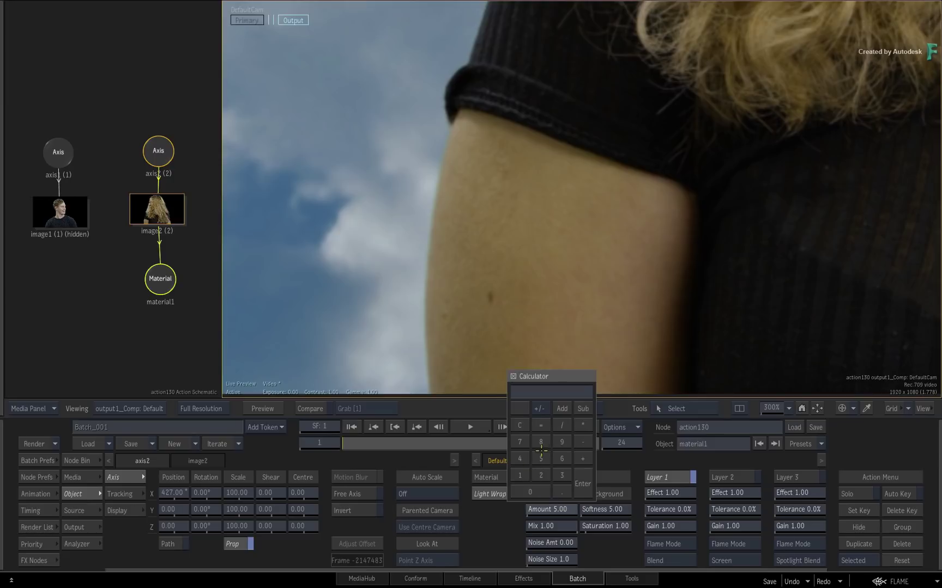
pyautogui.click(581, 483)
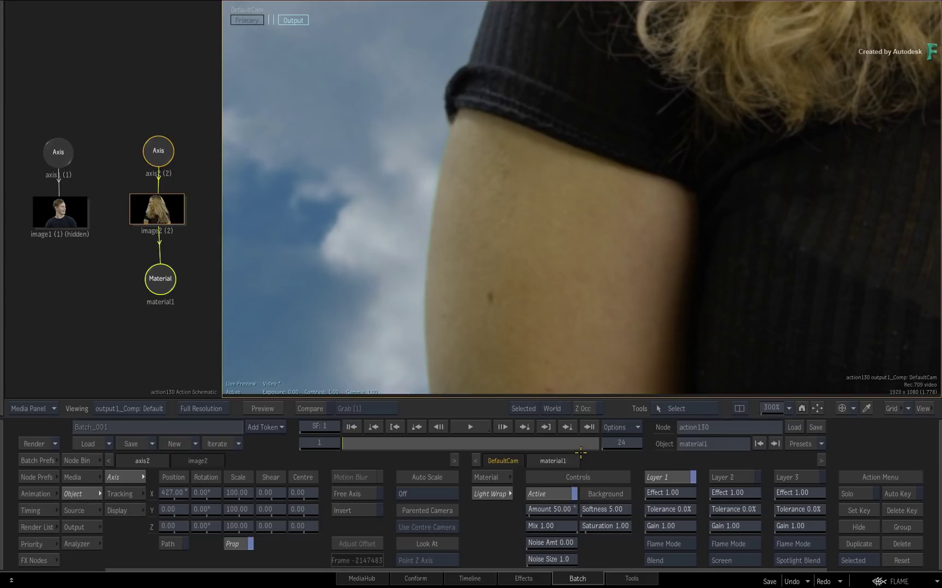
# Examine the edge of the woman's hair at high magnification with the stronger light wrap on and off
pyautogui.moveTo(615, 13); pyautogui.dragTo(534, 340)
pyautogui.click(550, 496)
pyautogui.click(550, 496)
pyautogui.moveTo(637, 205); pyautogui.dragTo(567, 201)
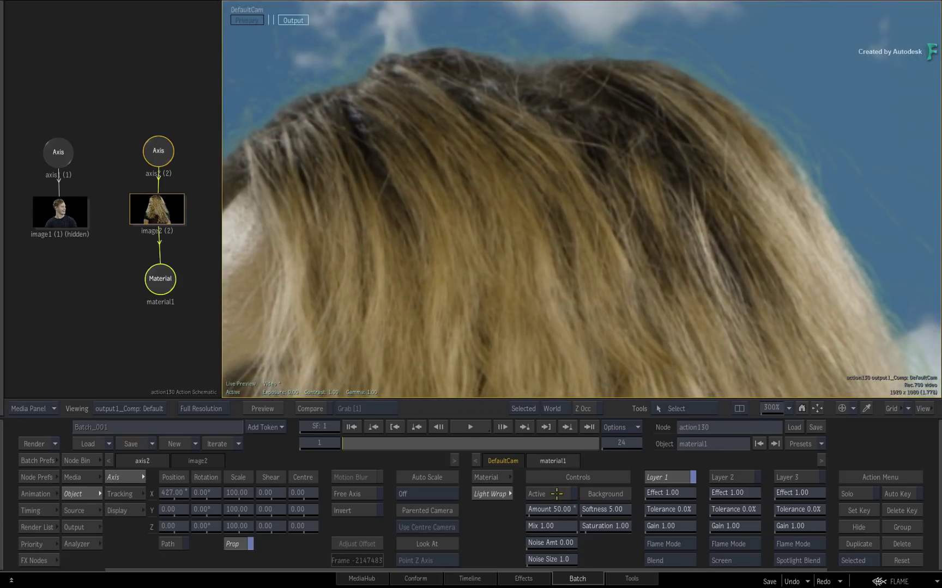
pyautogui.moveTo(708, 305); pyautogui.dragTo(505, 124)
pyautogui.moveTo(627, 338)
pyautogui.mouseDown()
pyautogui.moveTo(565, 260)
pyautogui.moveTo(529, 168)
pyautogui.moveTo(543, 169)
pyautogui.moveTo(562, 210)
pyautogui.mouseUp()
pyautogui.click(553, 491)
pyautogui.click(555, 492)
pyautogui.click(557, 493)
pyautogui.click(558, 495)
# Compare the light wrap on and off around the lower hair and shoulder, and restore the full-frame view
pyautogui.moveTo(575, 305); pyautogui.dragTo(504, 152)
pyautogui.moveTo(541, 258)
pyautogui.mouseDown()
pyautogui.moveTo(494, 216)
pyautogui.moveTo(471, 168)
pyautogui.moveTo(479, 199)
pyautogui.mouseUp()
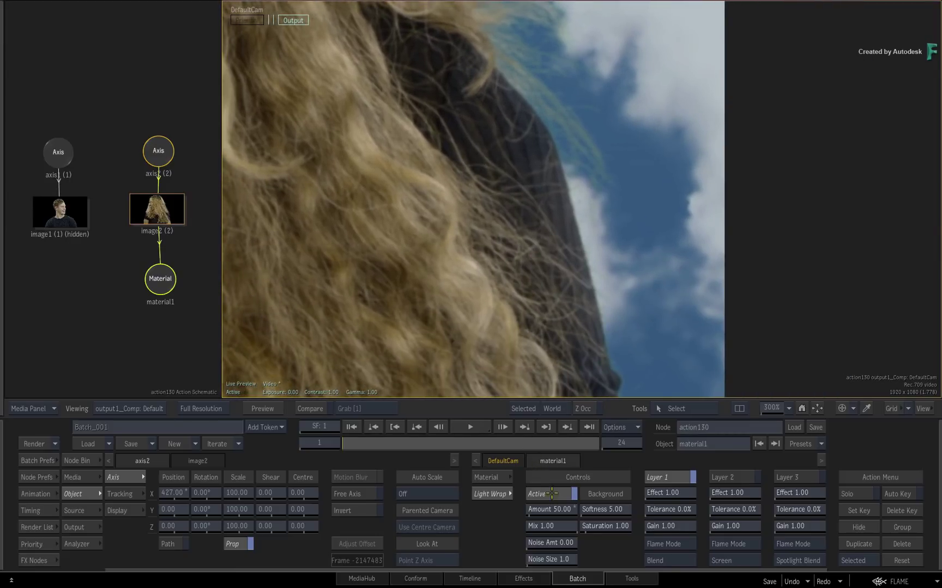
pyautogui.click(554, 492)
pyautogui.click(554, 492)
pyautogui.click(554, 492)
pyautogui.click(554, 492)
pyautogui.moveTo(565, 377); pyautogui.dragTo(519, 347)
pyautogui.click(553, 492)
pyautogui.click(553, 493)
pyautogui.moveTo(521, 212); pyautogui.dragTo(634, 314)
pyautogui.click(818, 409)
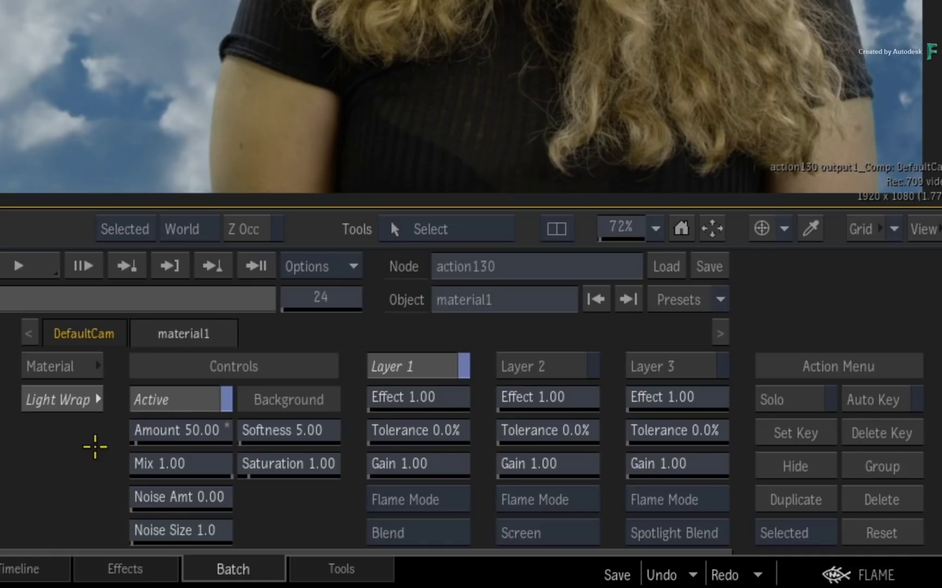
# Try the light wrap's Mix and a Saturation of 10.0, and reset Saturation to 1.00
pyautogui.moveTo(199, 460); pyautogui.dragTo(278, 460)
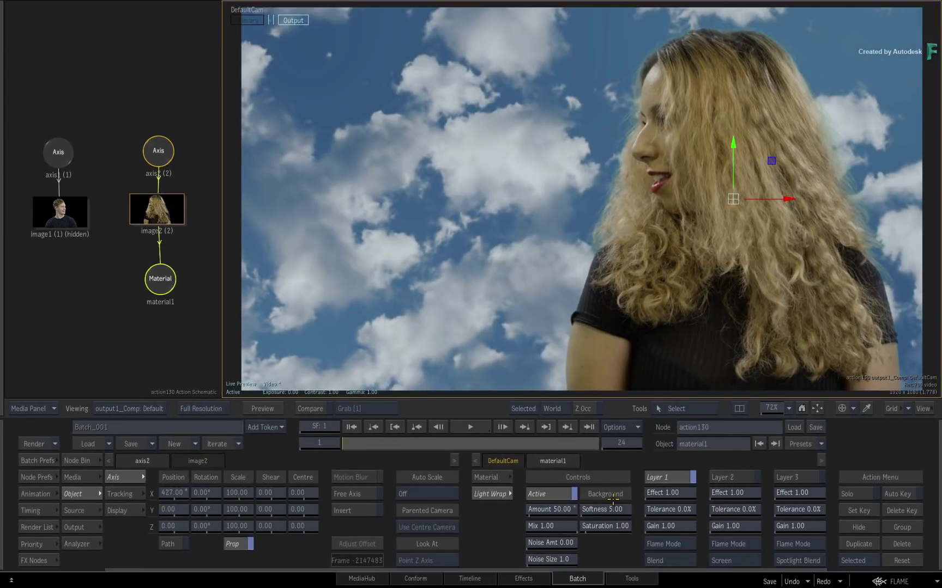
pyautogui.moveTo(598, 532); pyautogui.dragTo(869, 483)
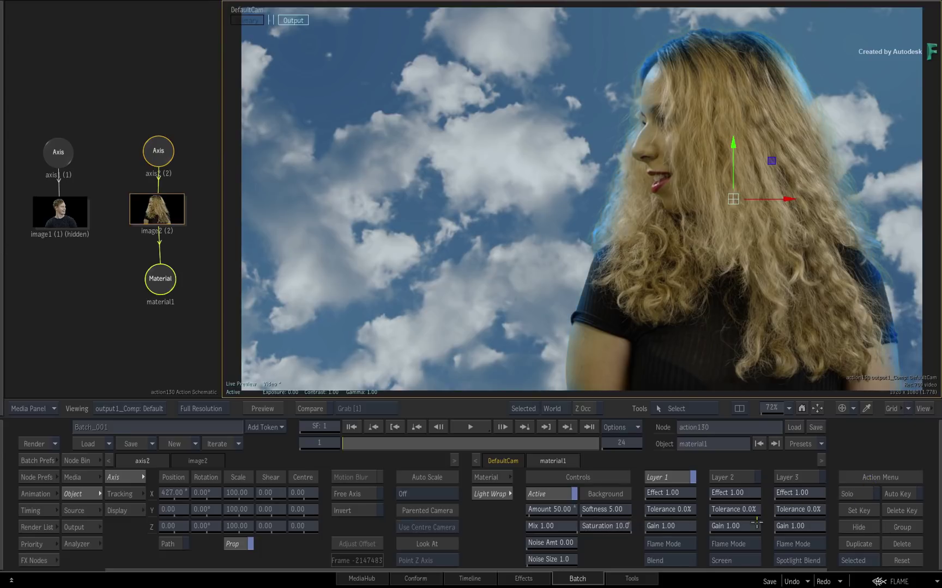
pyautogui.keyDown('ctrl'); pyautogui.click(614, 527); pyautogui.keyUp('ctrl')
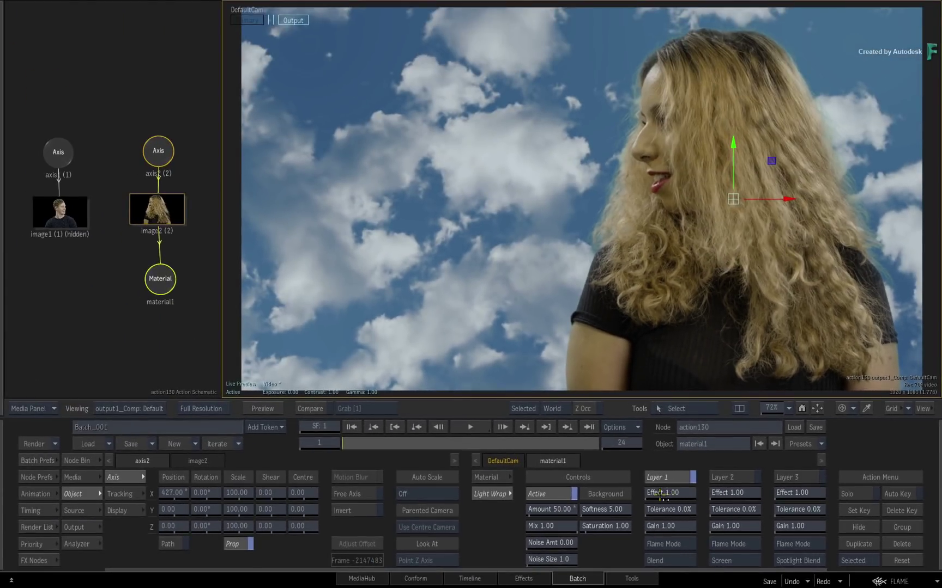
# Set Layer 1's Effect to 1.50 and adjust its Gain to about 1.76
pyautogui.moveTo(660, 494); pyautogui.dragTo(731, 510)
pyautogui.click(674, 492)
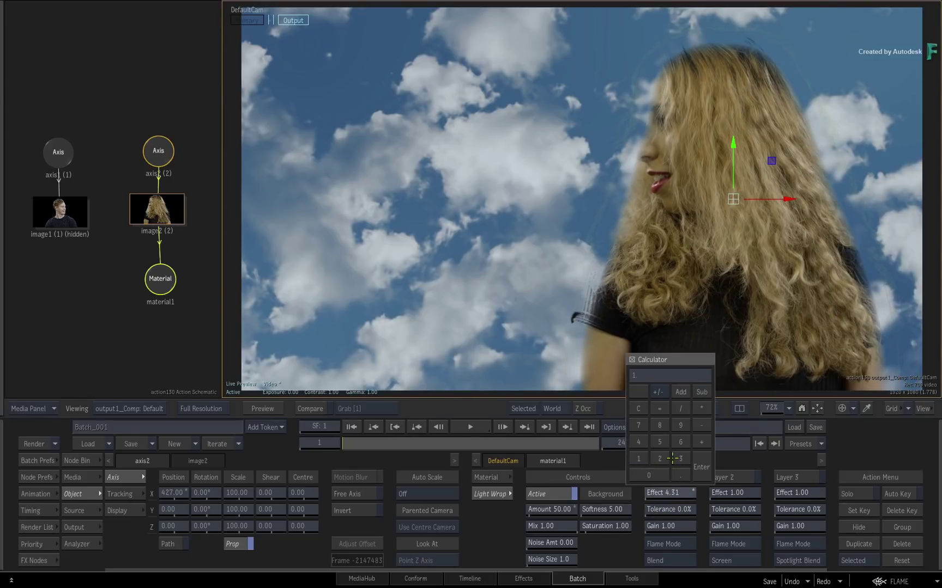
pyautogui.click(699, 466)
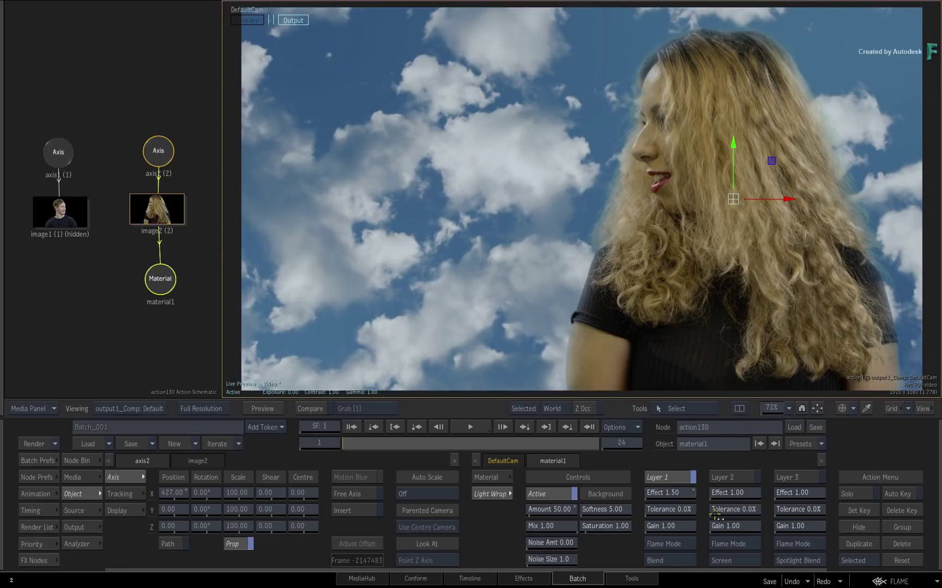
pyautogui.moveTo(660, 527); pyautogui.dragTo(681, 537)
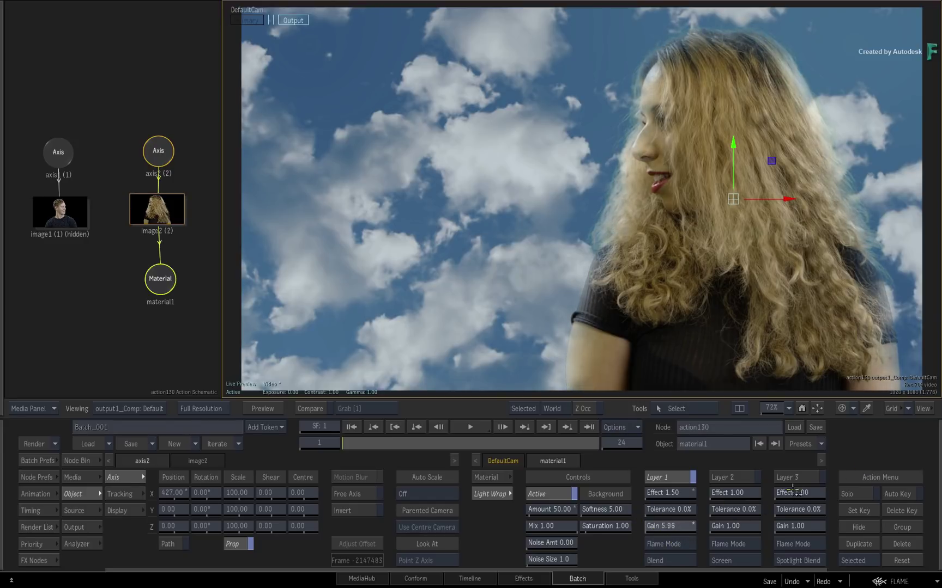
pyautogui.moveTo(790, 493); pyautogui.dragTo(711, 514)
# Set Layer 1's Tolerance to 50%
pyautogui.moveTo(576, 524); pyautogui.dragTo(607, 513)
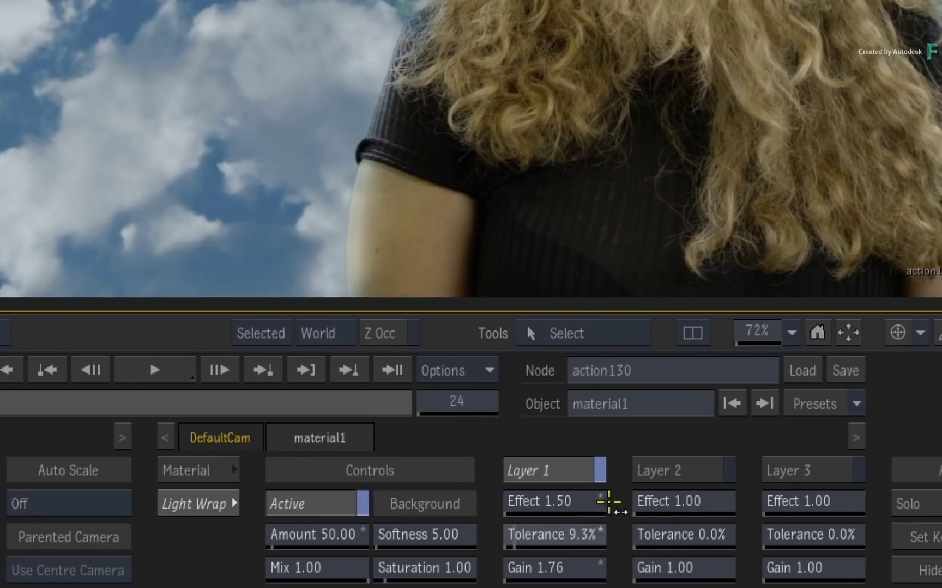
pyautogui.click(556, 523)
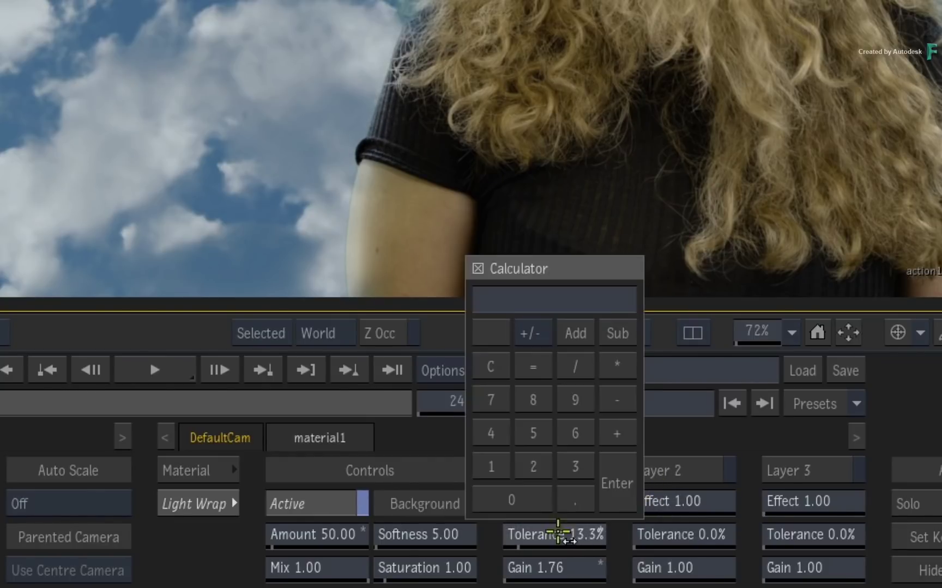
pyautogui.click(534, 434)
pyautogui.click(533, 499)
pyautogui.click(614, 482)
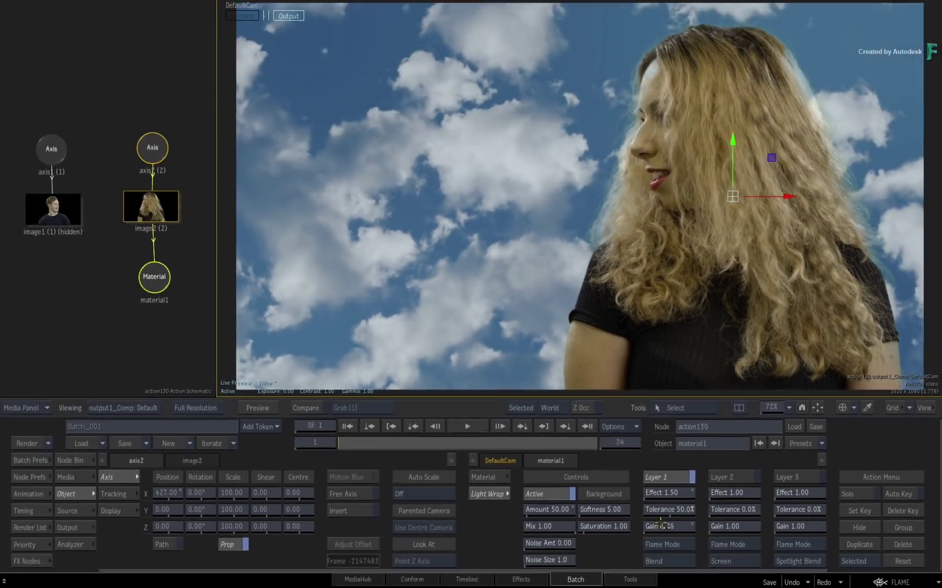
# Fine-tune Layer 1's Gain to 1.54 while comparing the light wrap on and off
pyautogui.moveTo(542, 567); pyautogui.dragTo(578, 545)
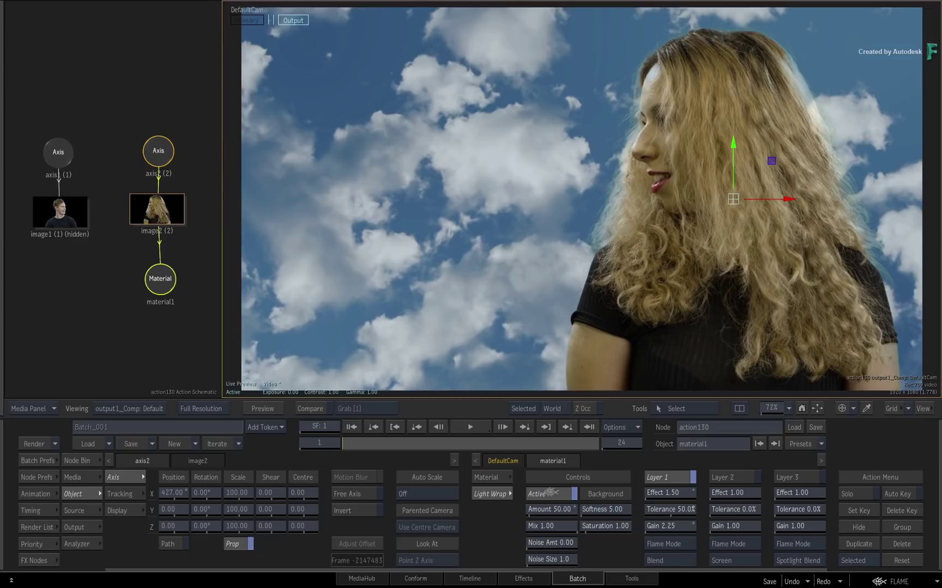
pyautogui.click(551, 494)
pyautogui.click(552, 493)
pyautogui.click(552, 493)
pyautogui.click(553, 493)
pyautogui.click(554, 492)
pyautogui.click(555, 494)
pyautogui.moveTo(680, 526); pyautogui.dragTo(615, 544)
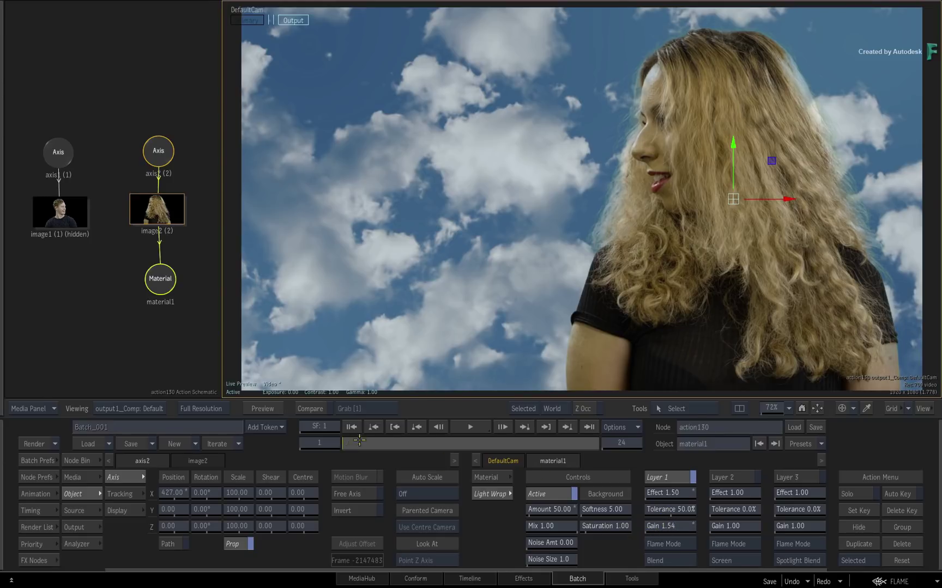
# Compare the light wrap on and off at frame 24, and return to the first frame
pyautogui.moveTo(362, 442); pyautogui.dragTo(644, 420)
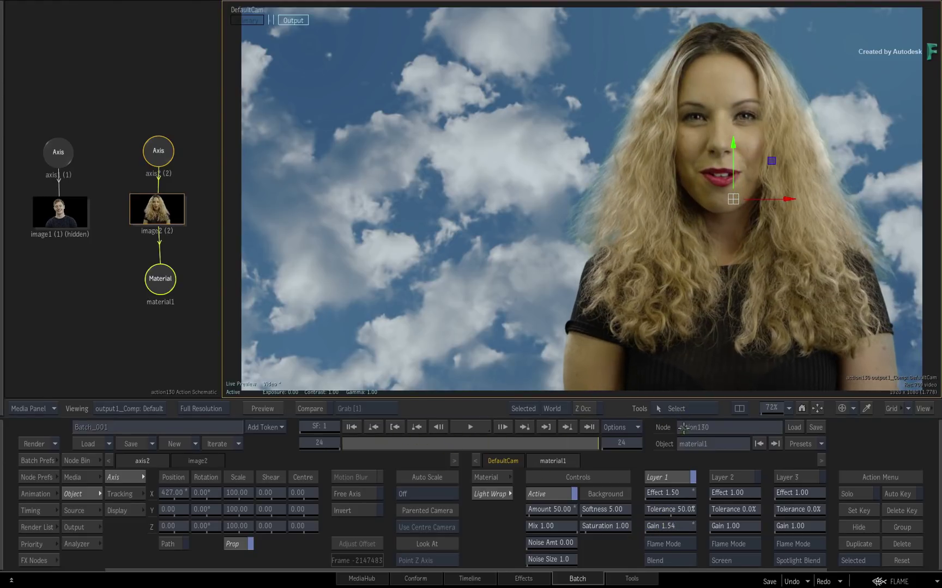
pyautogui.click(549, 494)
pyautogui.click(552, 493)
pyautogui.click(554, 493)
pyautogui.click(556, 493)
pyautogui.click(556, 494)
pyautogui.click(553, 493)
pyautogui.click(353, 427)
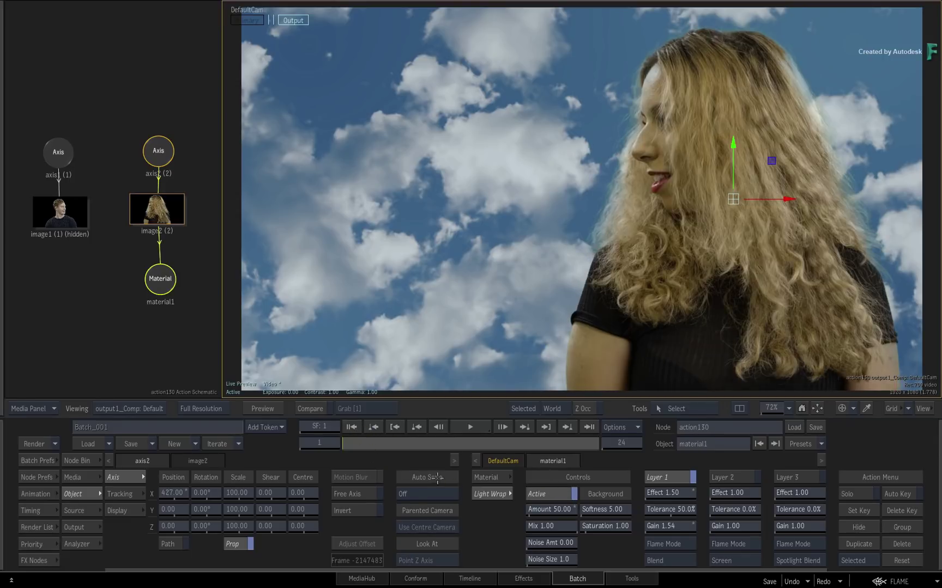
# Enable Layer 2 of the light wrap and raise its Gain to 1.31
pyautogui.click(736, 477)
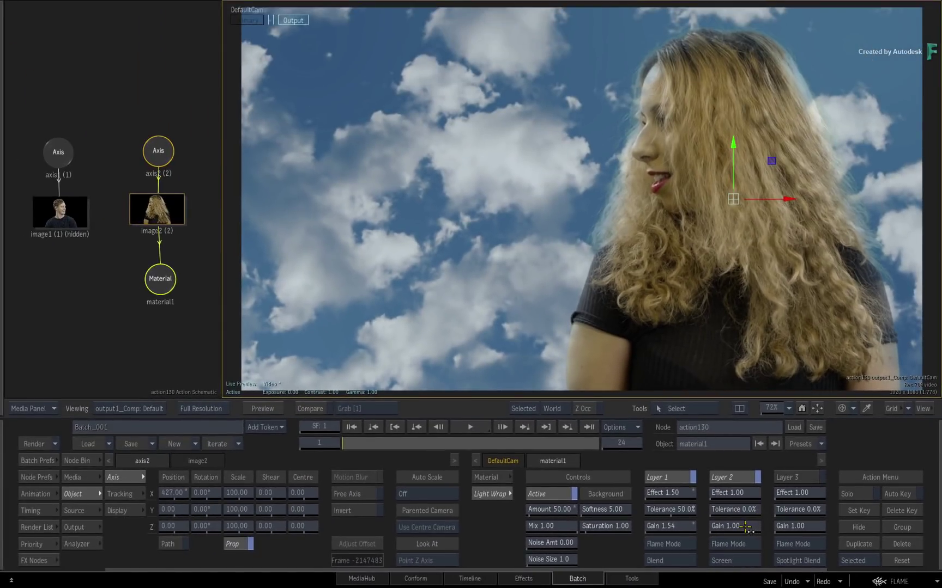
pyautogui.moveTo(745, 526); pyautogui.dragTo(774, 516)
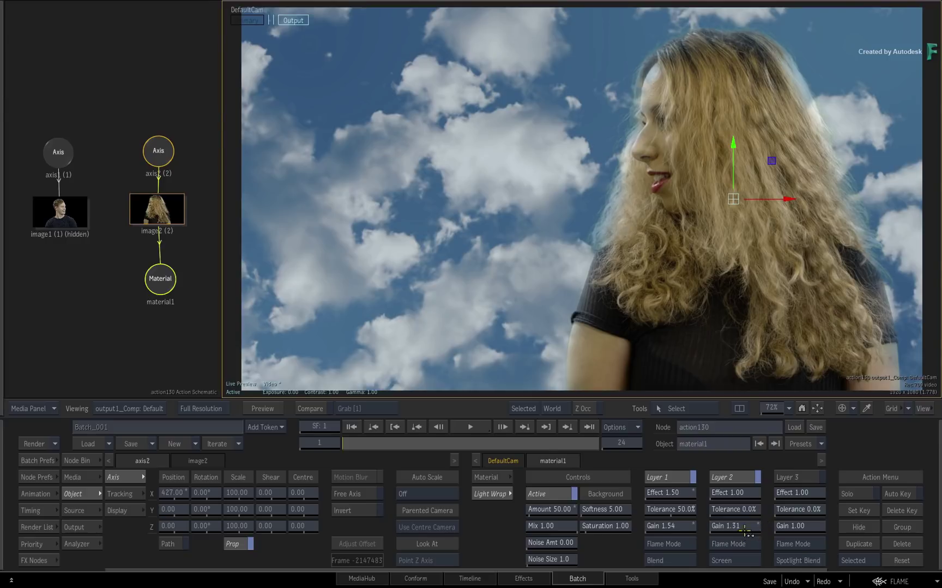
# Set Layer 2's Tolerance to 19.8% and compare the light wrap with Layers 1 and 2 toggled off and on
pyautogui.moveTo(723, 513); pyautogui.dragTo(817, 492)
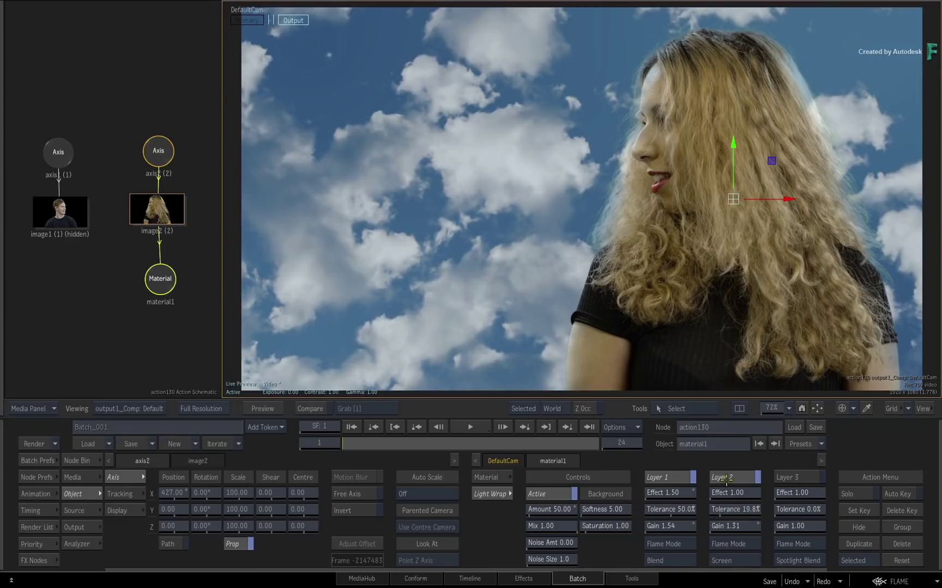
pyautogui.click(674, 479)
pyautogui.click(674, 479)
pyautogui.click(723, 477)
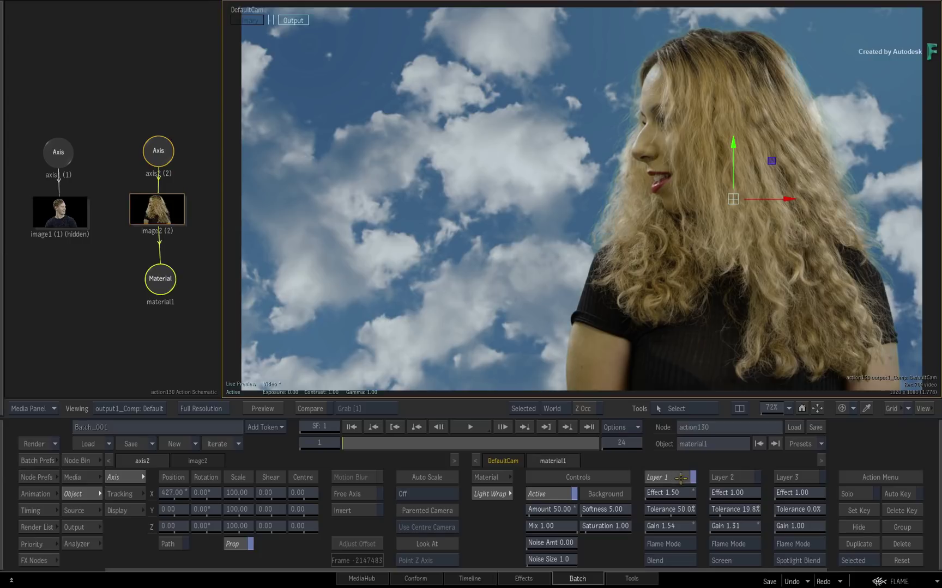
pyautogui.click(724, 477)
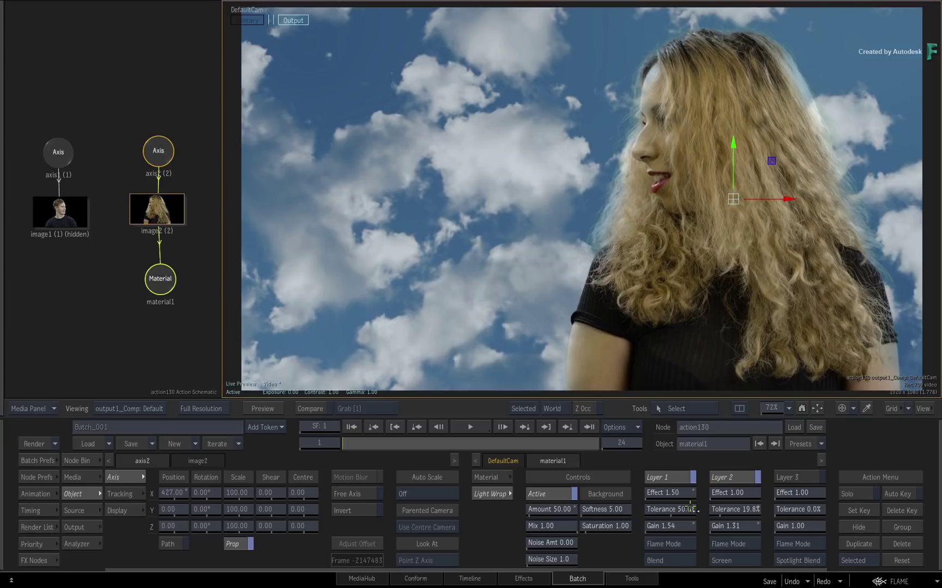
# Set the light wrap Mix to 0.51 and compare the wrap on and off along the woman's arm
pyautogui.moveTo(567, 527); pyautogui.dragTo(532, 543)
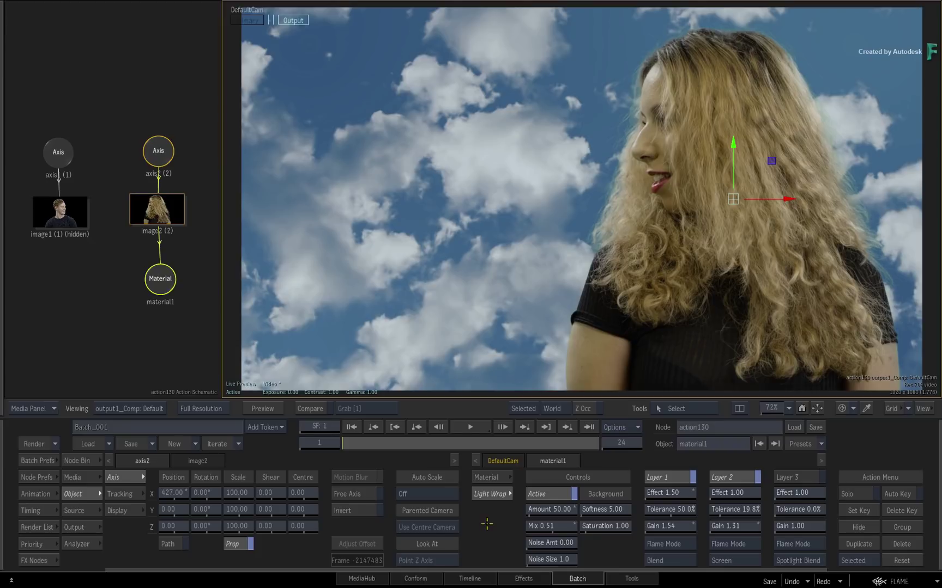
pyautogui.moveTo(567, 316); pyautogui.dragTo(610, 147)
pyautogui.moveTo(642, 354); pyautogui.dragTo(689, 199)
pyautogui.click(553, 494)
pyautogui.click(553, 494)
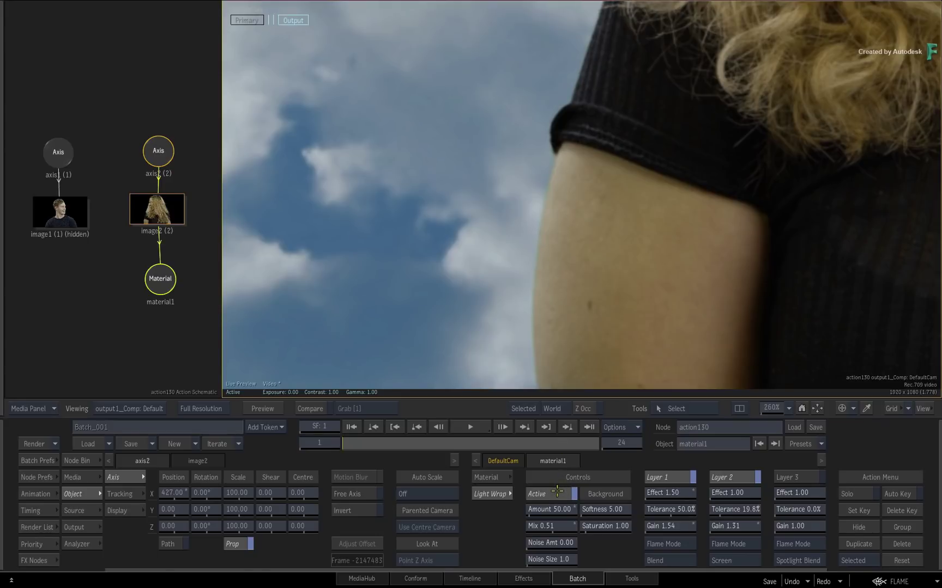
pyautogui.click(557, 493)
pyautogui.click(555, 494)
# Unhide the man's image1 surface and reselect the woman's Material node
pyautogui.click(60, 222)
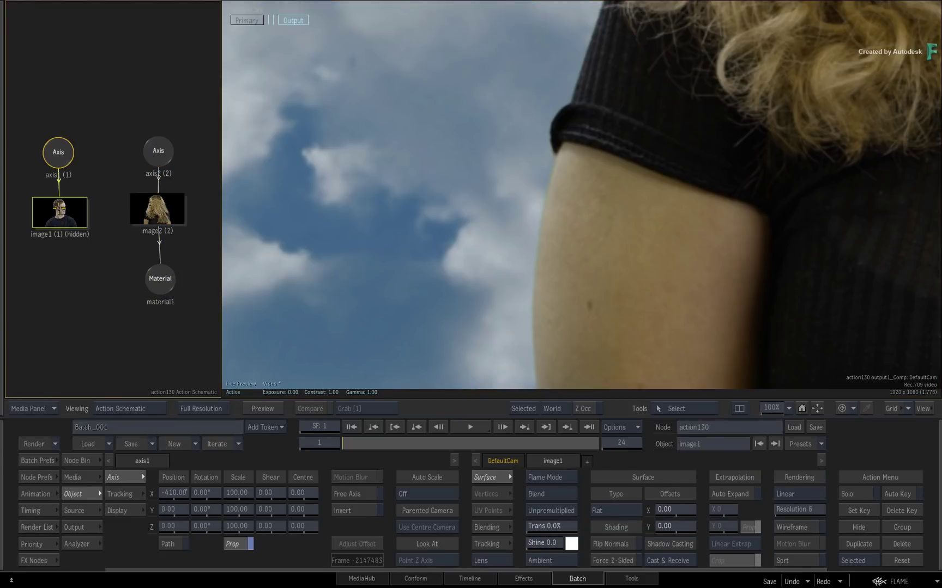
pyautogui.press('h')
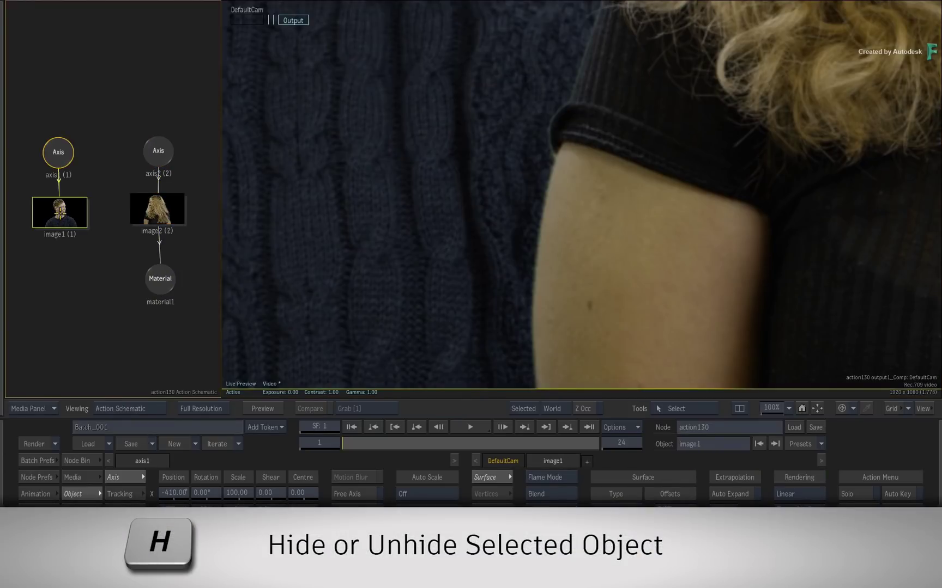
pyautogui.click(162, 281)
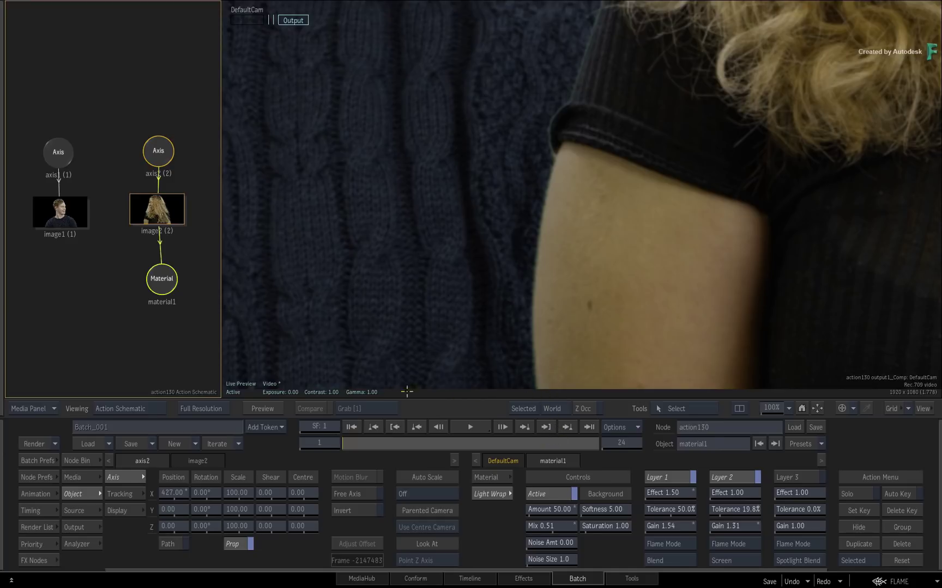
# Toggle the man's image1 off and on to compare the light wrap on the woman's arm, leaving him visible
pyautogui.click(61, 218)
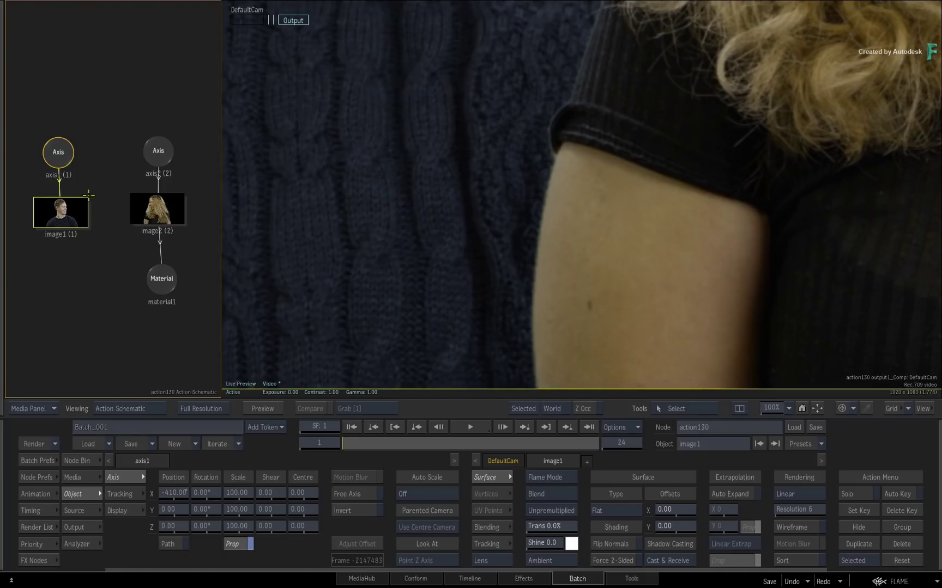
pyautogui.press('h')
pyautogui.press('h')
pyautogui.press('h')
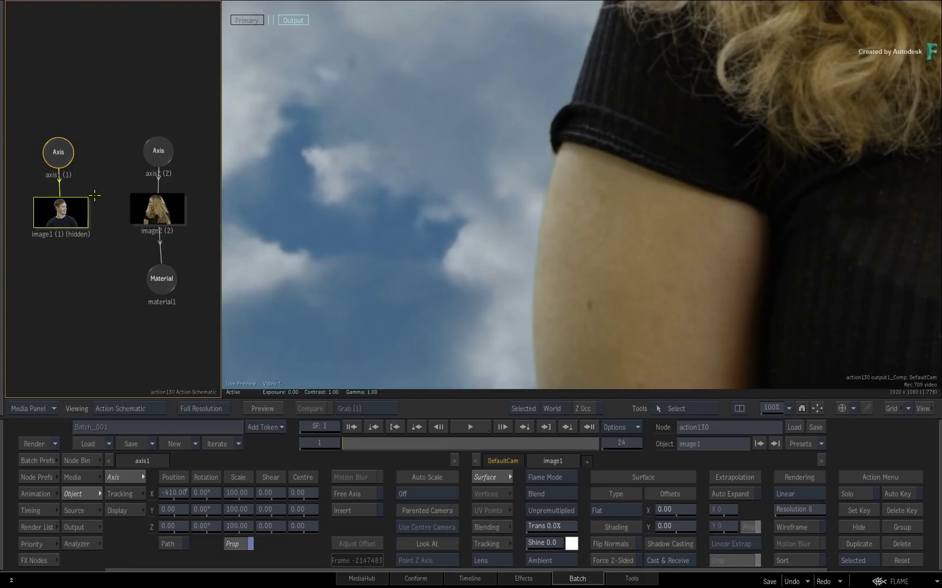
pyautogui.press('h')
pyautogui.press('h')
pyautogui.press('h')
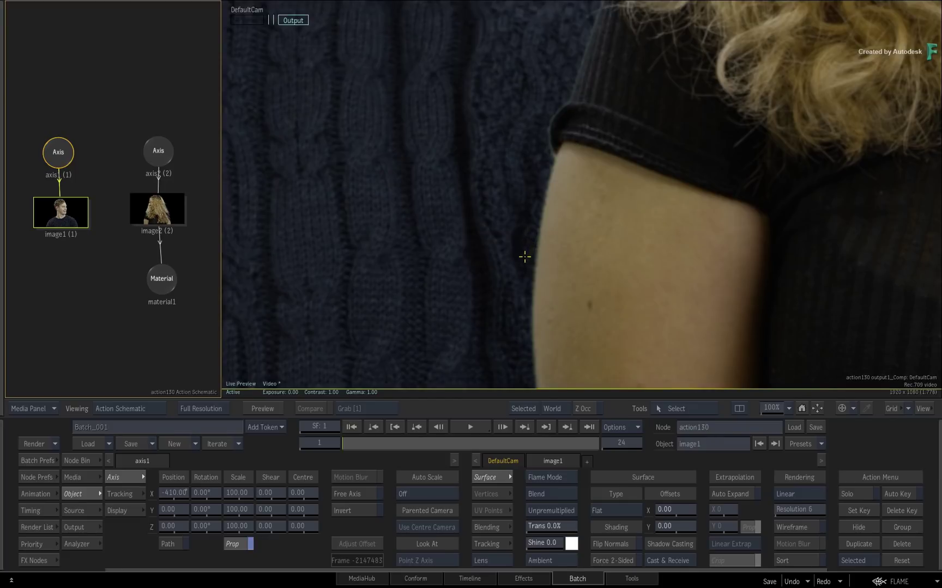
pyautogui.click(822, 361)
pyautogui.click(817, 408)
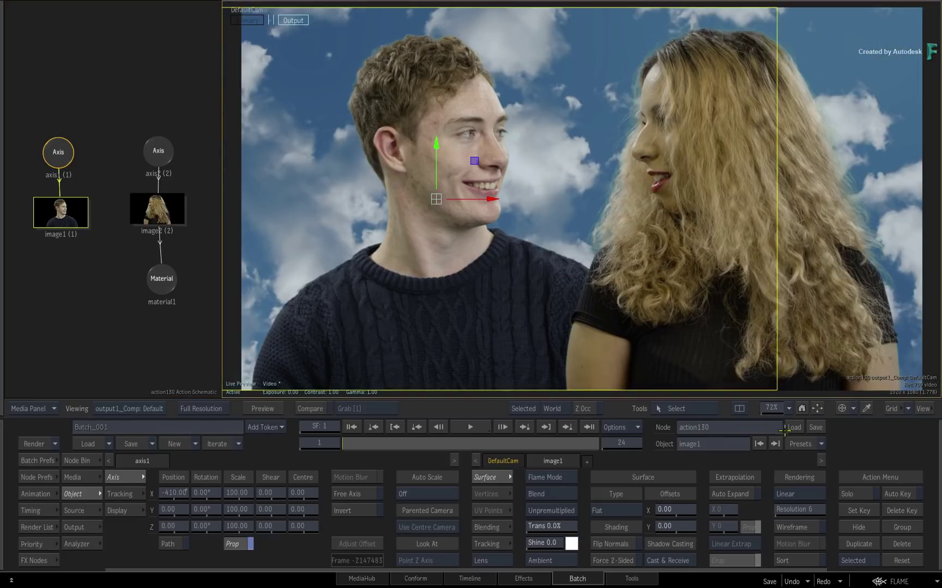
# Shift the man's axis1 sideways and return its X position to -410 to check the light wrap on the woman's arm
pyautogui.click(156, 294)
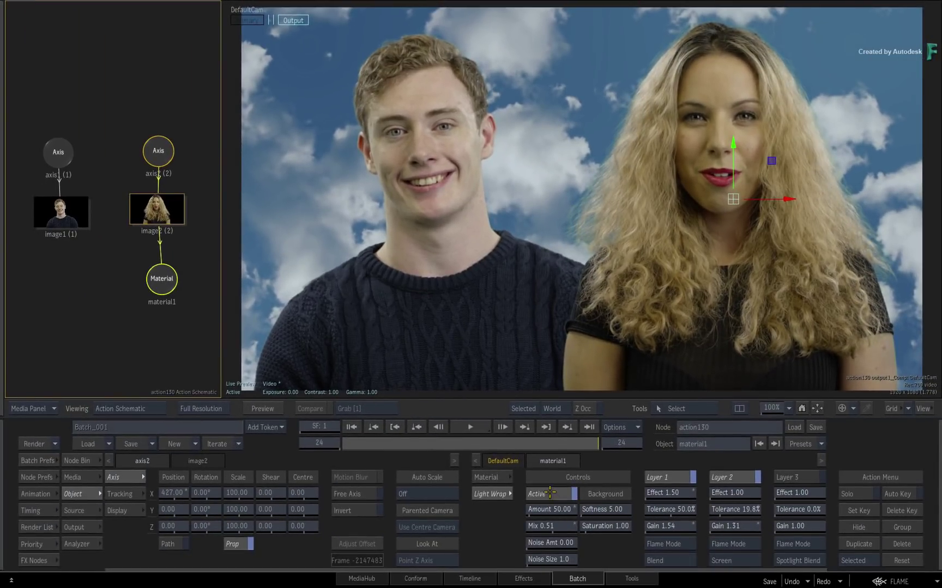
pyautogui.hotkey('ctrl', 'Up')
pyautogui.moveTo(583, 309); pyautogui.dragTo(616, 221)
pyautogui.click(57, 151)
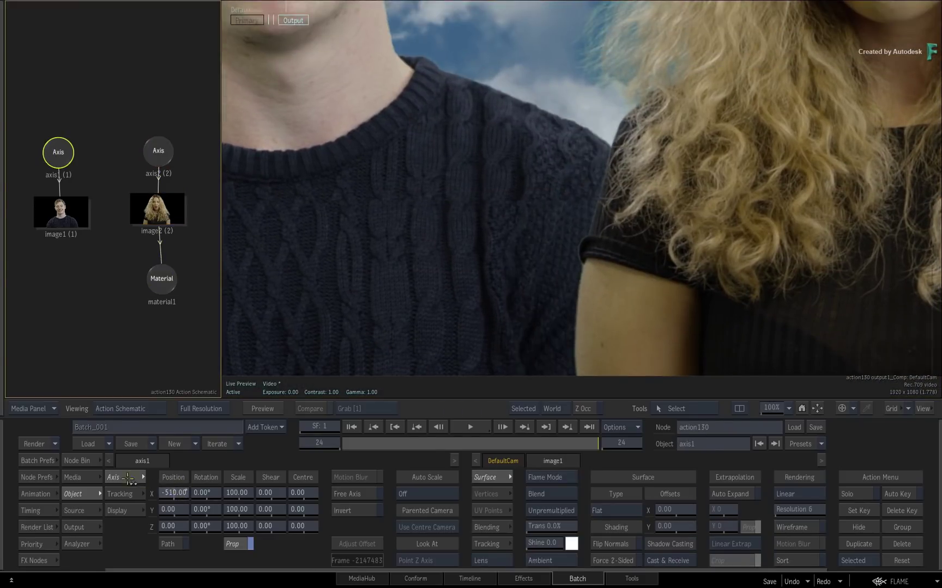
pyautogui.moveTo(81, 460); pyautogui.dragTo(220, 430)
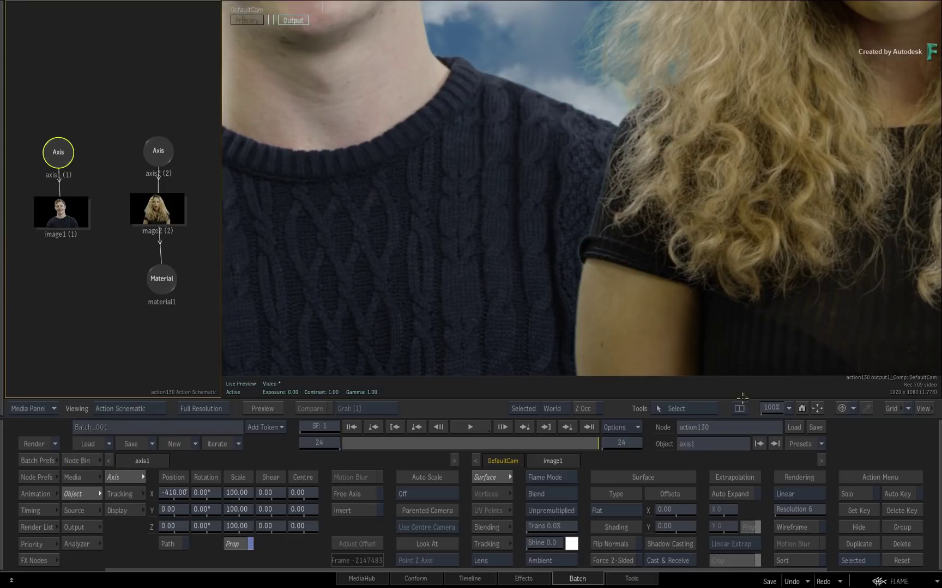
pyautogui.click(767, 387)
pyautogui.click(802, 408)
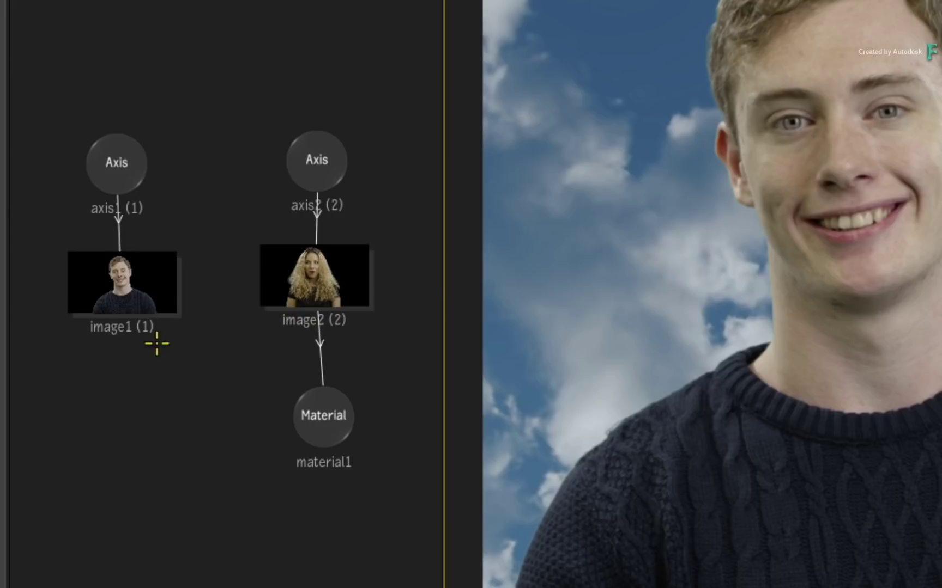
# Place the Material node between both images, connect the man's image1 to it as well, and select the shared Material
pyautogui.moveTo(129, 286); pyautogui.dragTo(129, 291)
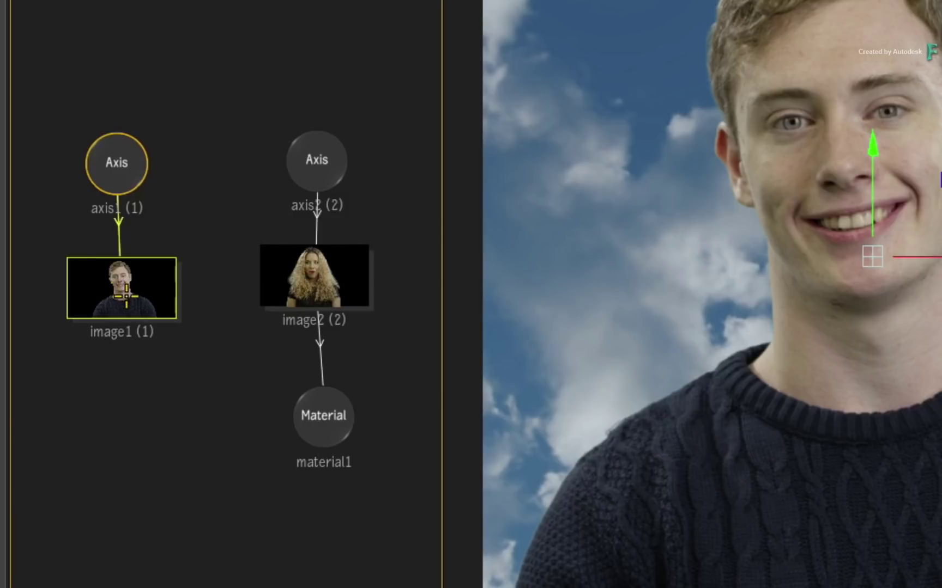
pyautogui.moveTo(323, 402); pyautogui.dragTo(197, 445)
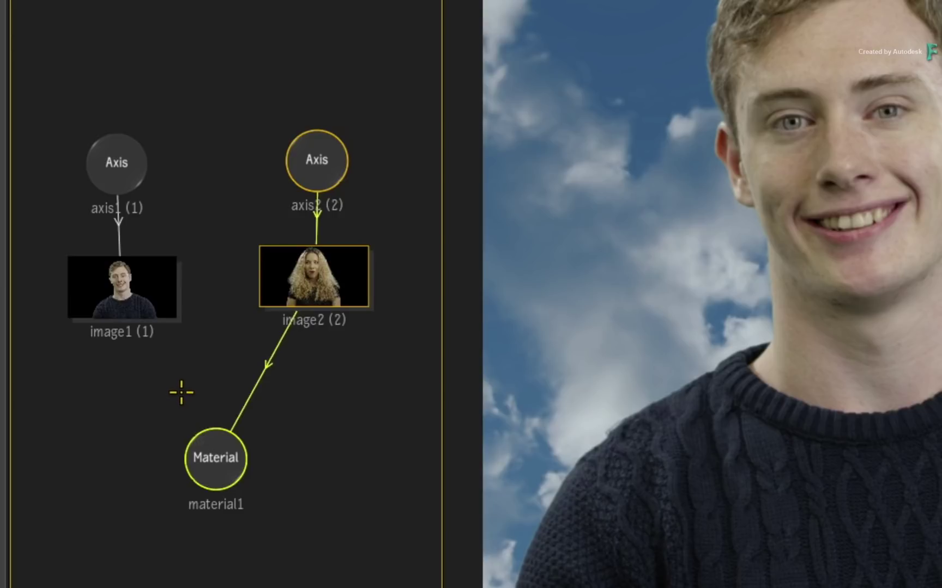
pyautogui.moveTo(163, 308); pyautogui.dragTo(211, 456)
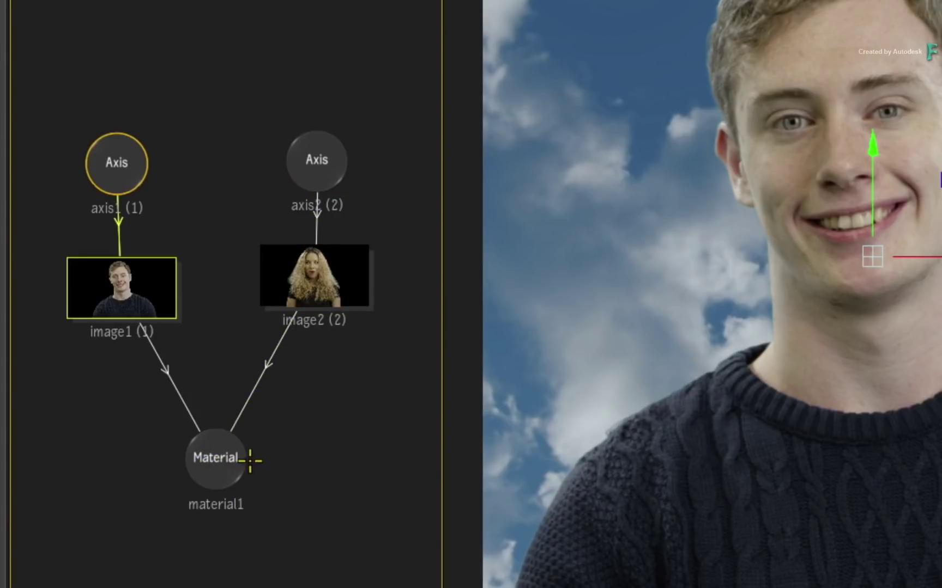
pyautogui.click(217, 458)
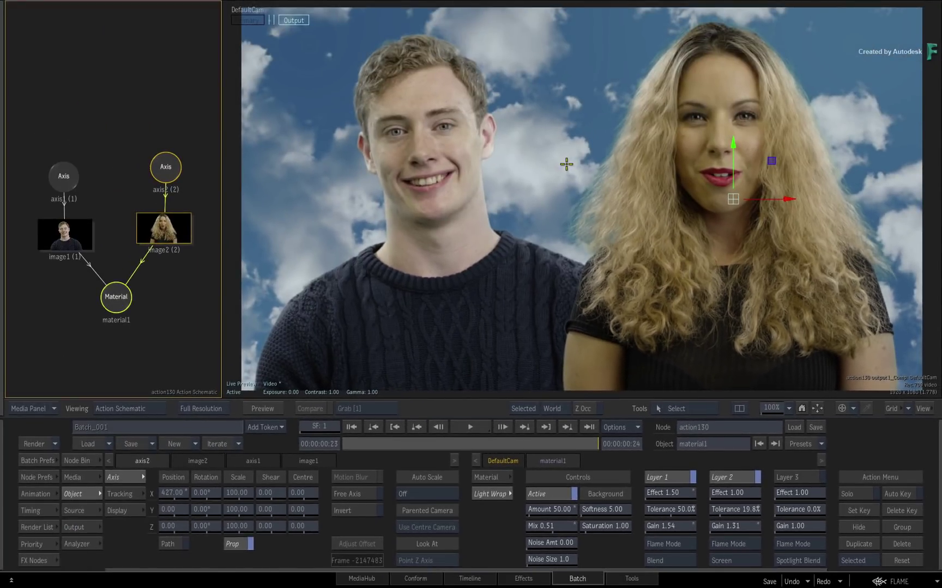
# Toggle the shared Material's visibility repeatedly to compare both people with and without the light wrap
pyautogui.press('h')
pyautogui.press('h')
pyautogui.press('h')
pyautogui.press('h')
pyautogui.press('h')
pyautogui.press('h')
# Switch the man's image1 blending to Use Surface Blend Curves and bend the Front curve upward to refine his edges
pyautogui.moveTo(543, 141); pyautogui.dragTo(774, 215)
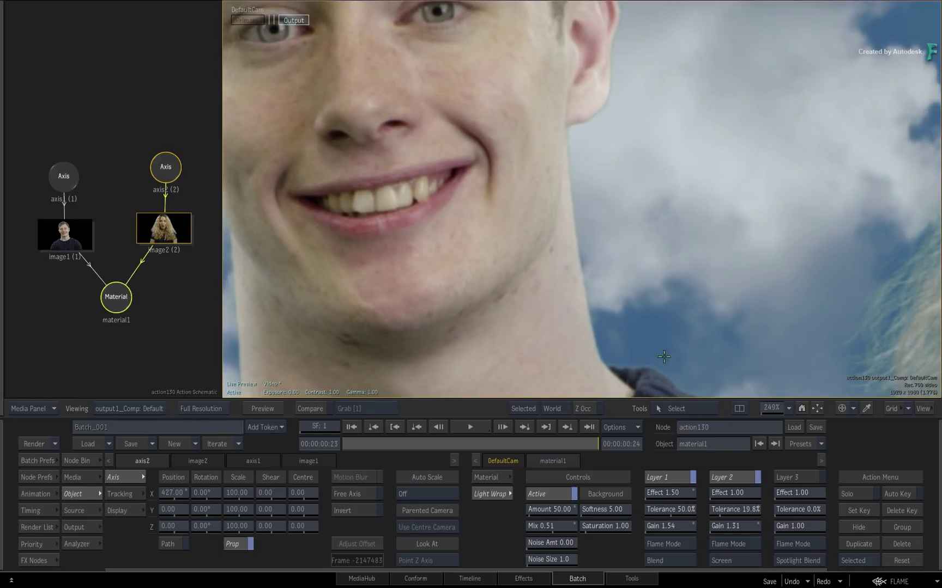
pyautogui.moveTo(1, 502)
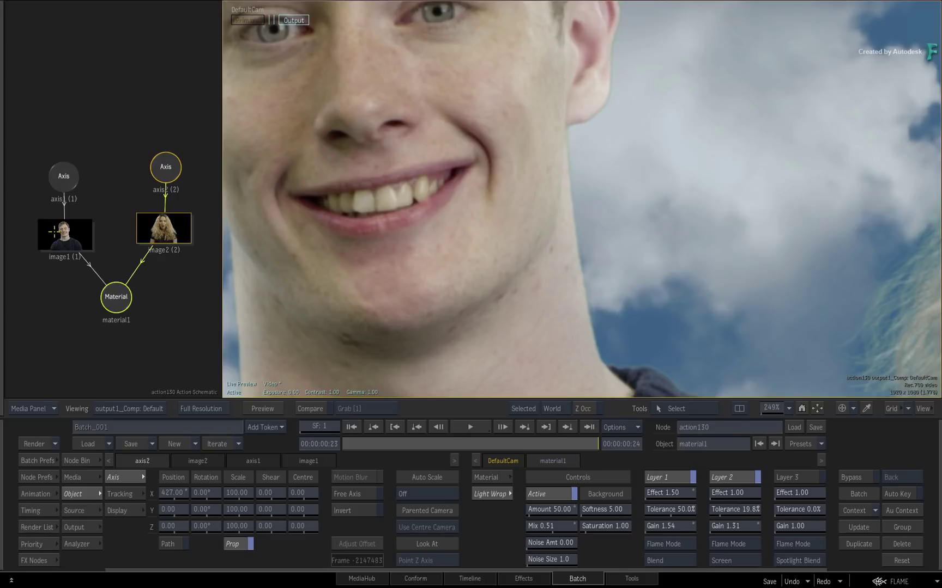
pyautogui.click(64, 232)
pyautogui.click(497, 527)
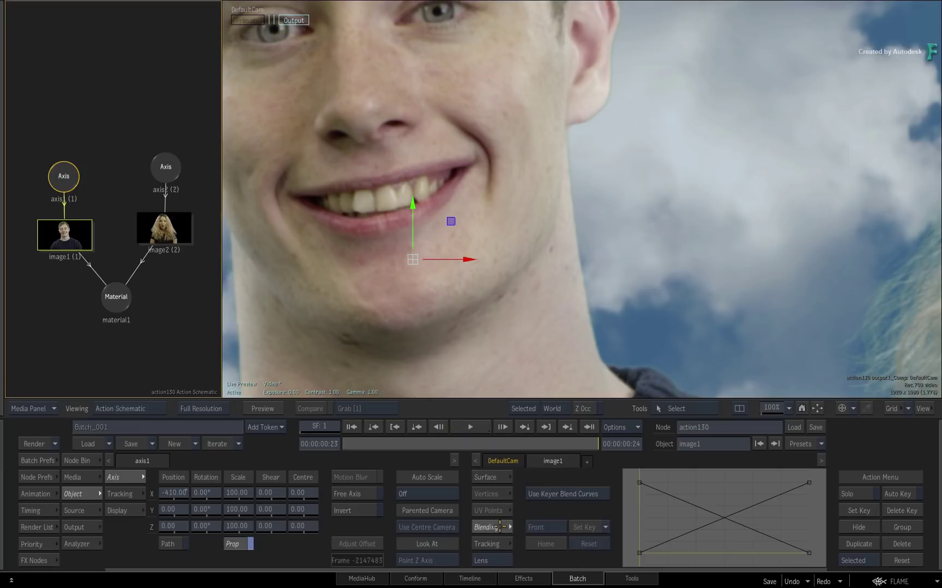
pyautogui.click(598, 493)
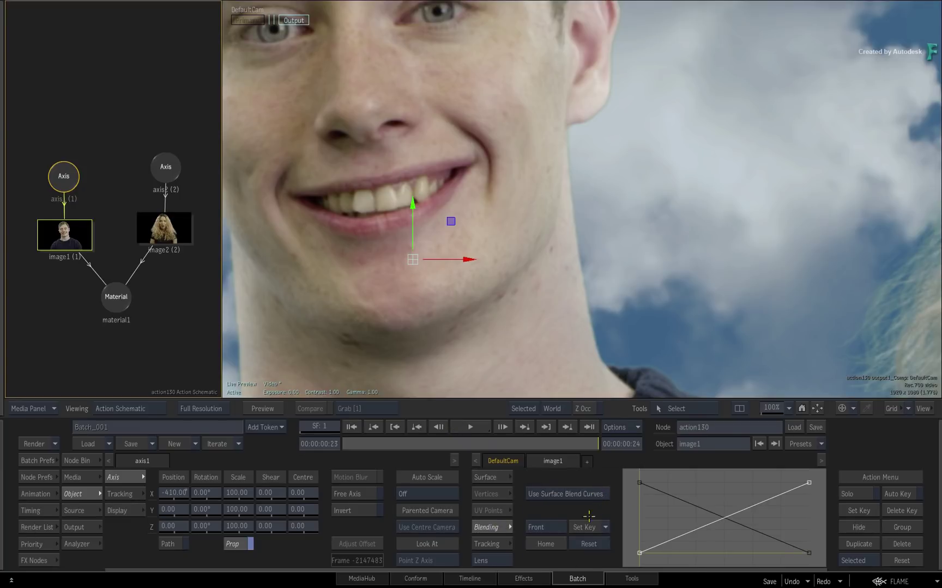
pyautogui.click(809, 483)
pyautogui.moveTo(751, 506); pyautogui.dragTo(733, 493)
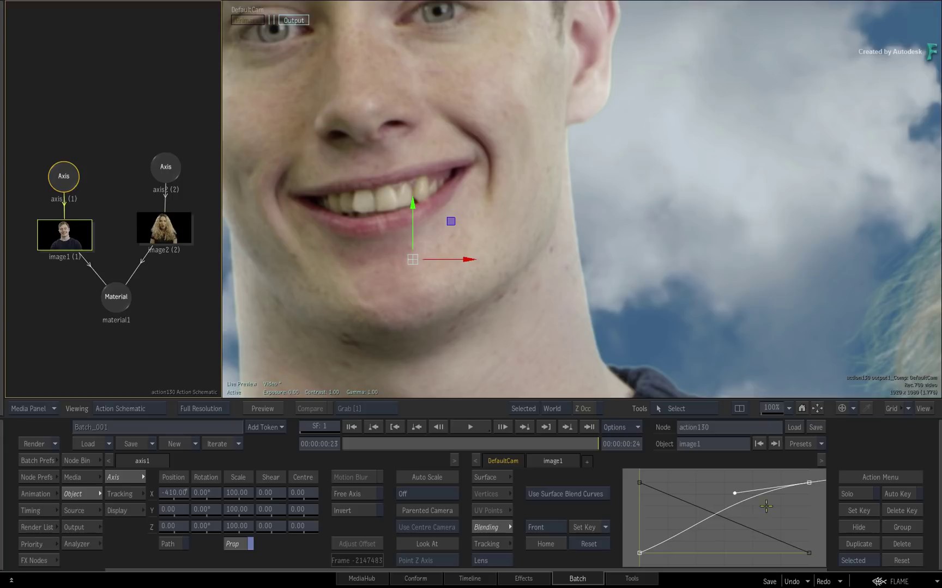
pyautogui.click(817, 408)
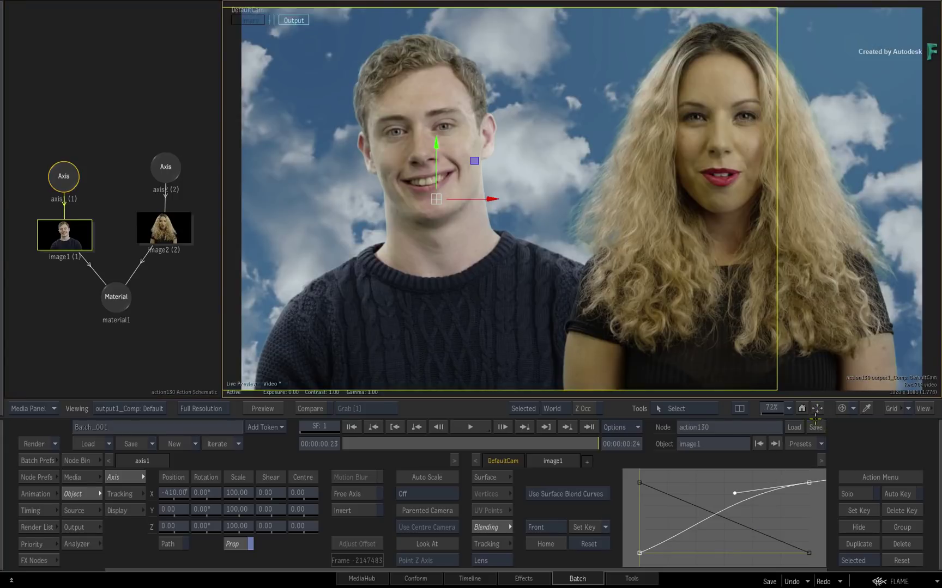
# Reopen the shared Material's light wrap settings and scrub near the end of the clip to review the composite
pyautogui.click(483, 478)
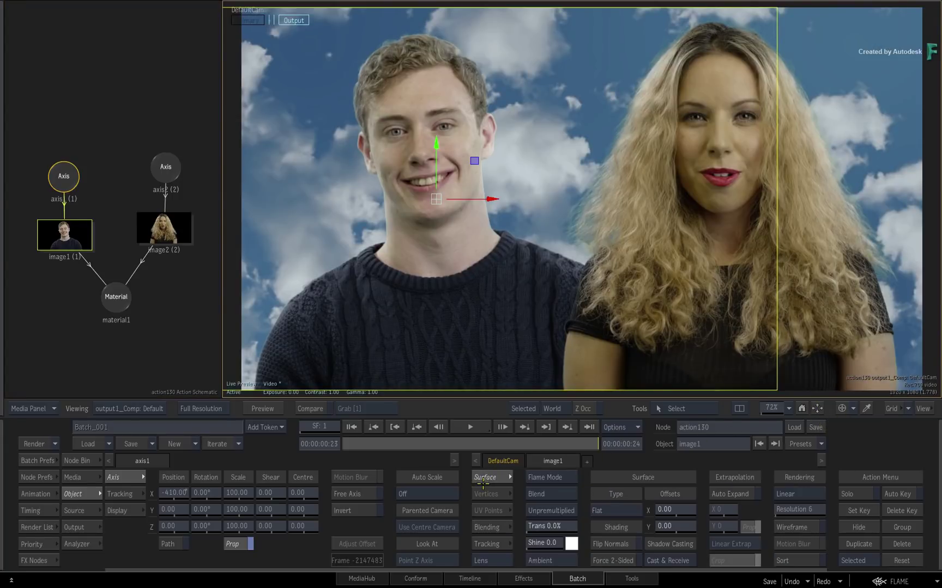
pyautogui.click(119, 304)
pyautogui.moveTo(593, 444)
pyautogui.mouseDown()
pyautogui.moveTo(336, 436)
pyautogui.moveTo(607, 431)
pyautogui.moveTo(338, 458)
pyautogui.moveTo(602, 446)
pyautogui.mouseUp()
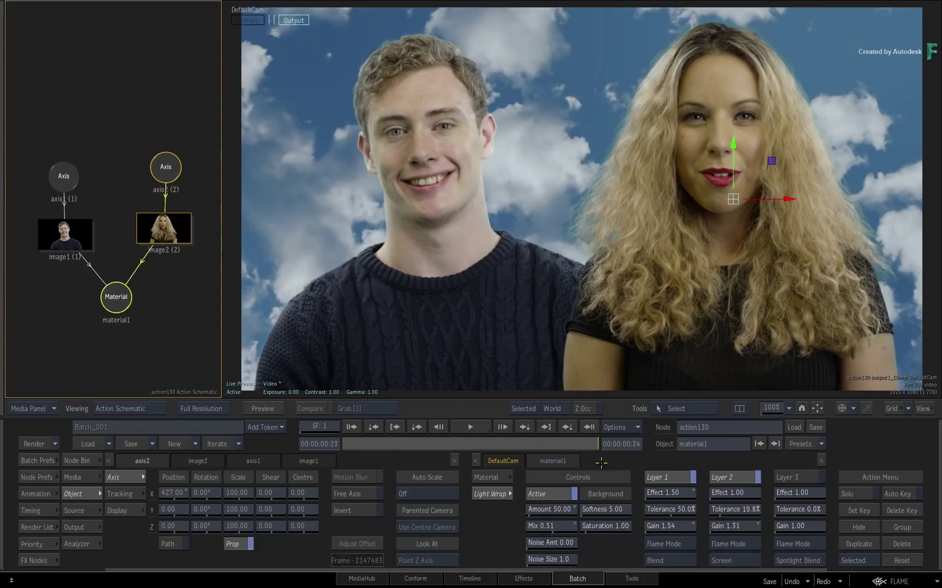